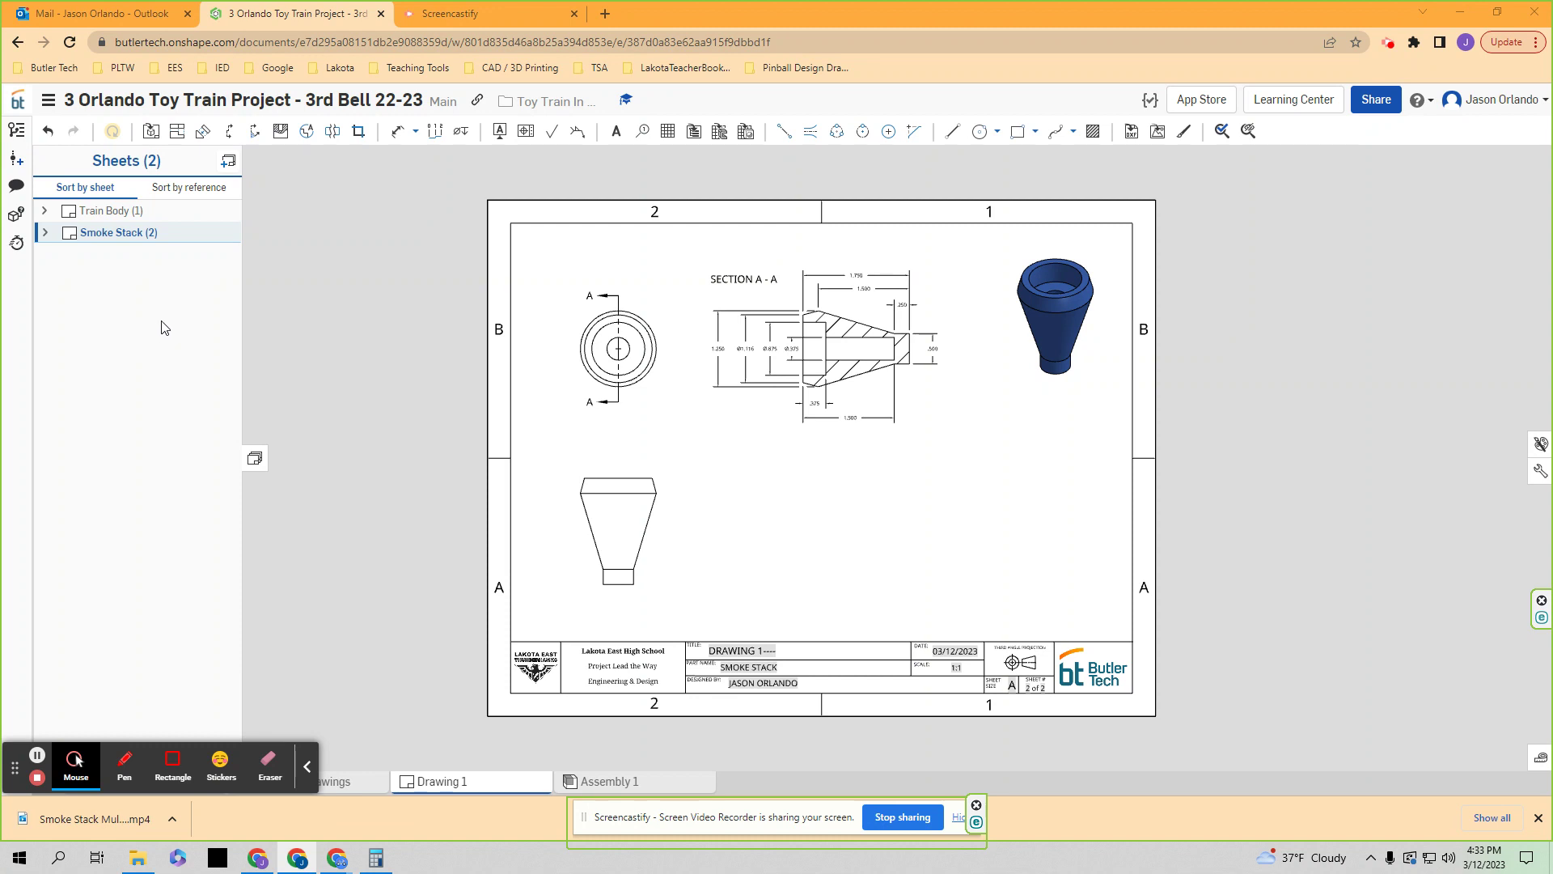
- Add a third drawing sheet and rename it 'Hitch Magnet'
{"action": "left_click", "coordinate": [228, 160]}
{"action": "right_click", "coordinate": [114, 257]}
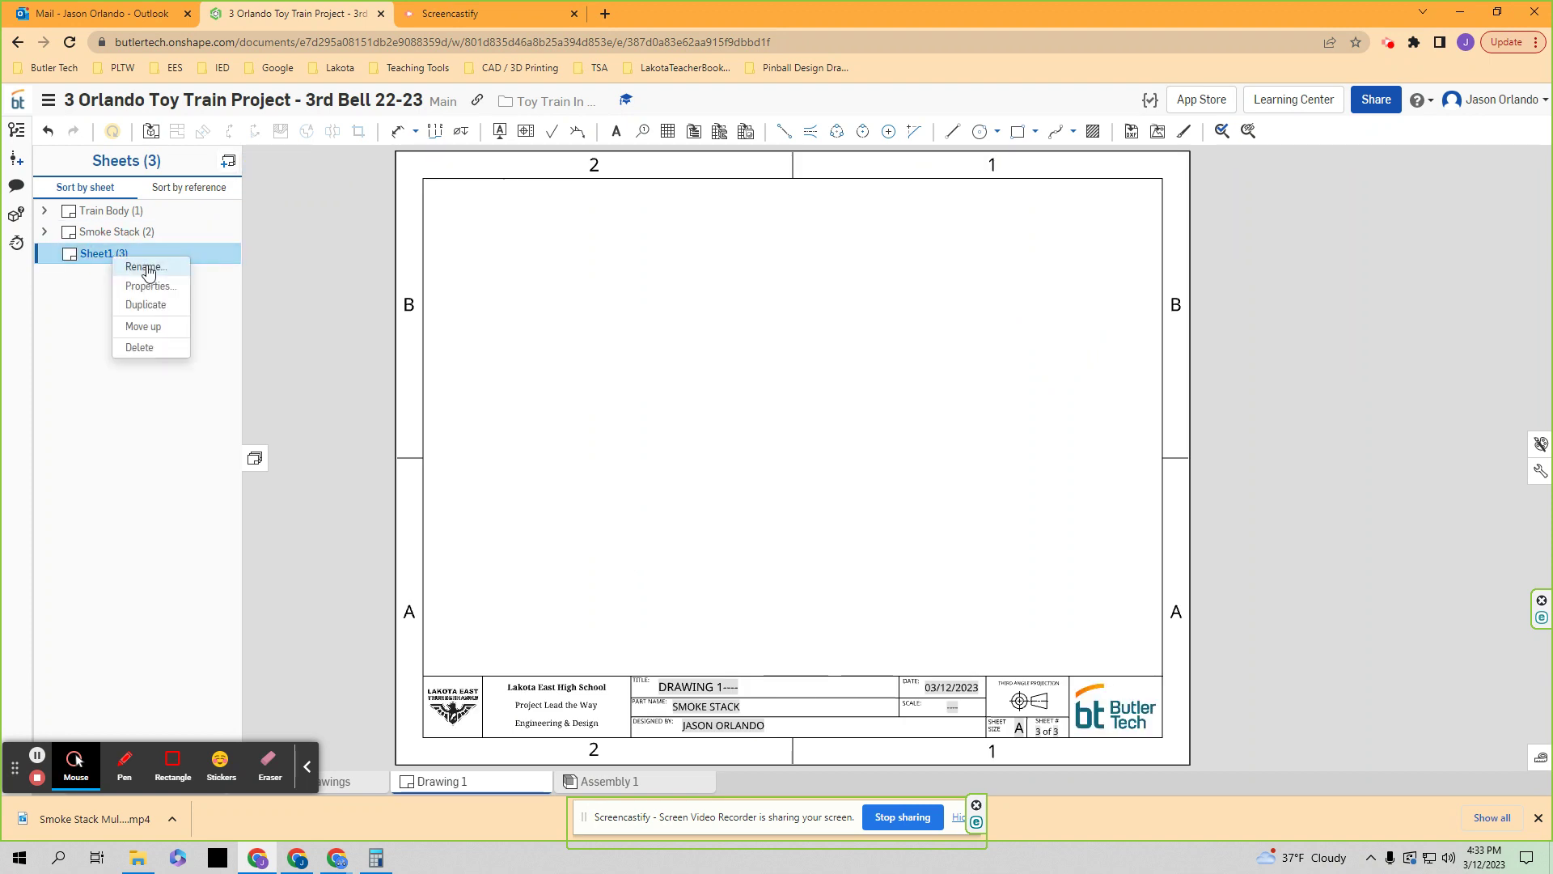
{"action": "left_click", "coordinate": [146, 266]}
{"action": "type", "text": "Hitch "}
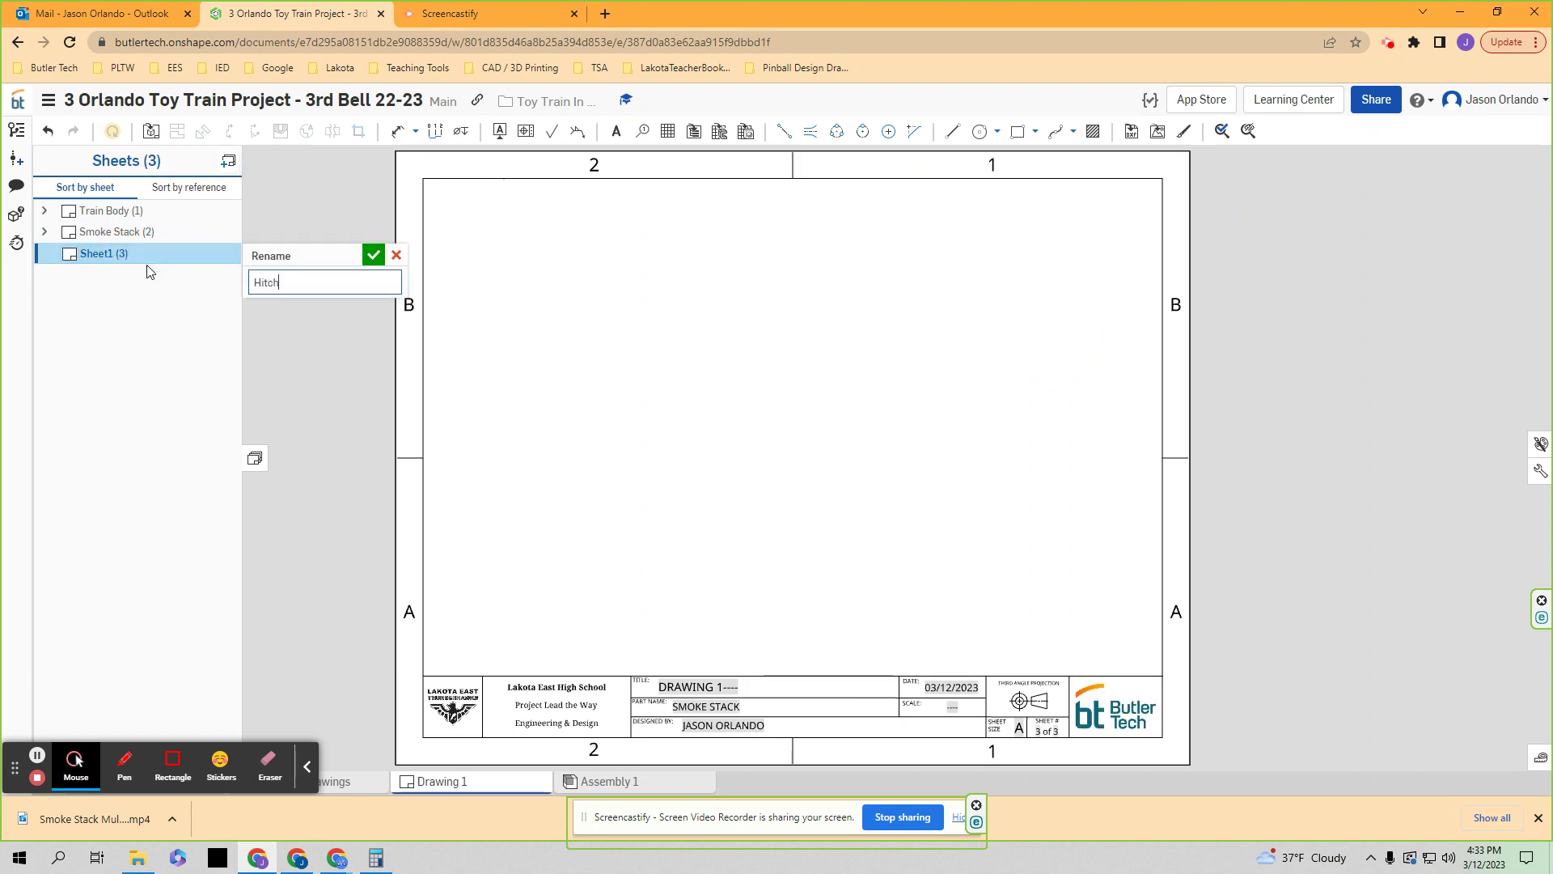
{"action": "type", "text": "Magnet"}
{"action": "key", "text": "Return"}
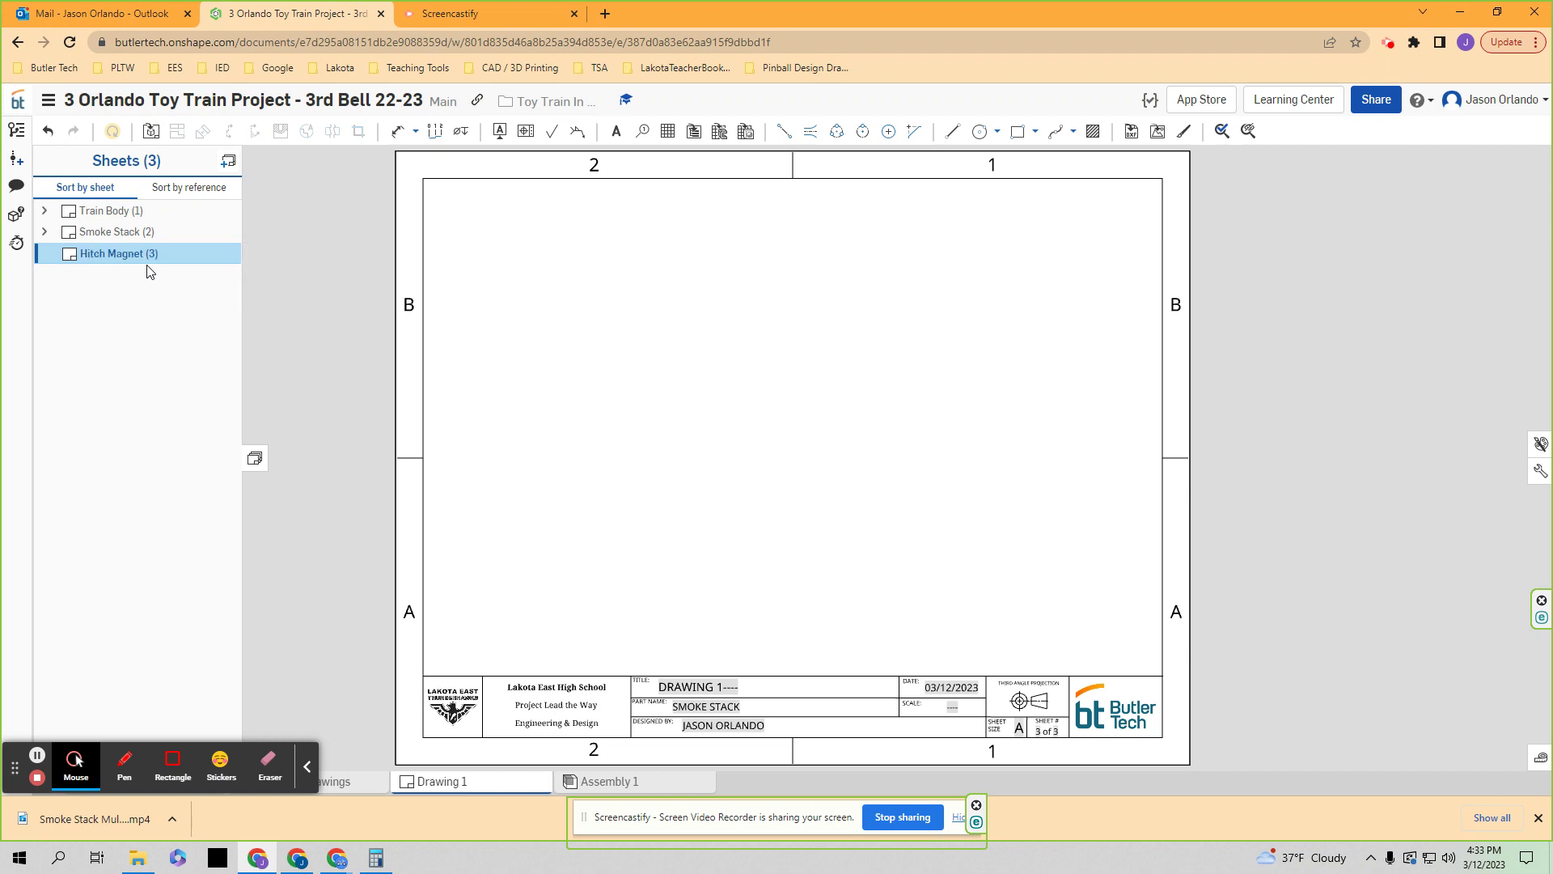
{"action": "left_click", "coordinate": [150, 131]}
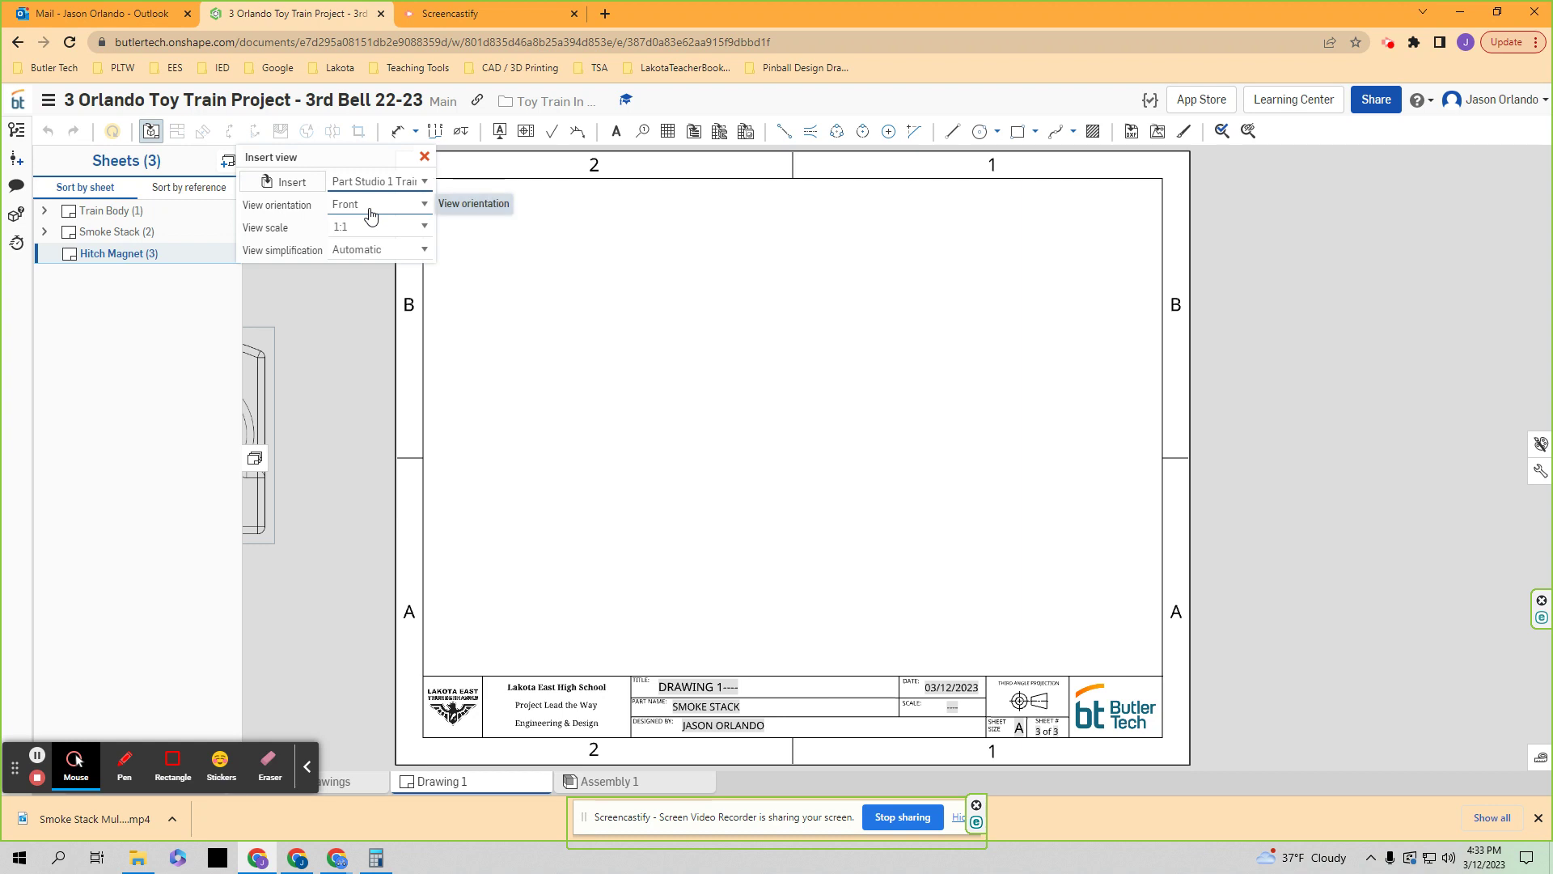
- Insert a 4:1 front view of Part Studio 1's Hitch Magnet part at the sheet's lower left
{"action": "left_click", "coordinate": [298, 178]}
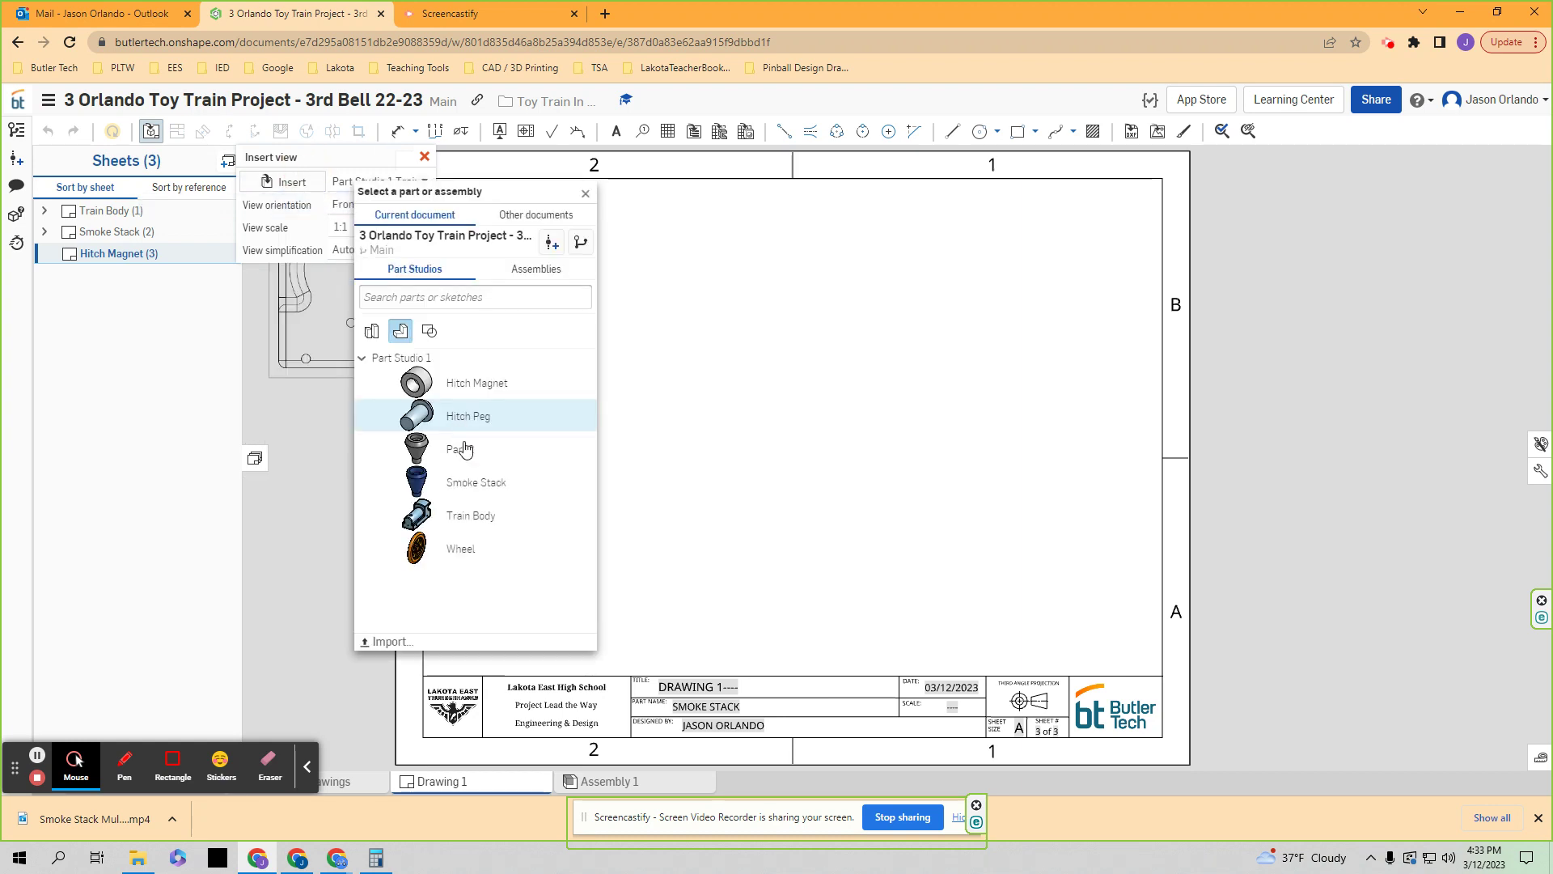
{"action": "left_click", "coordinate": [475, 387]}
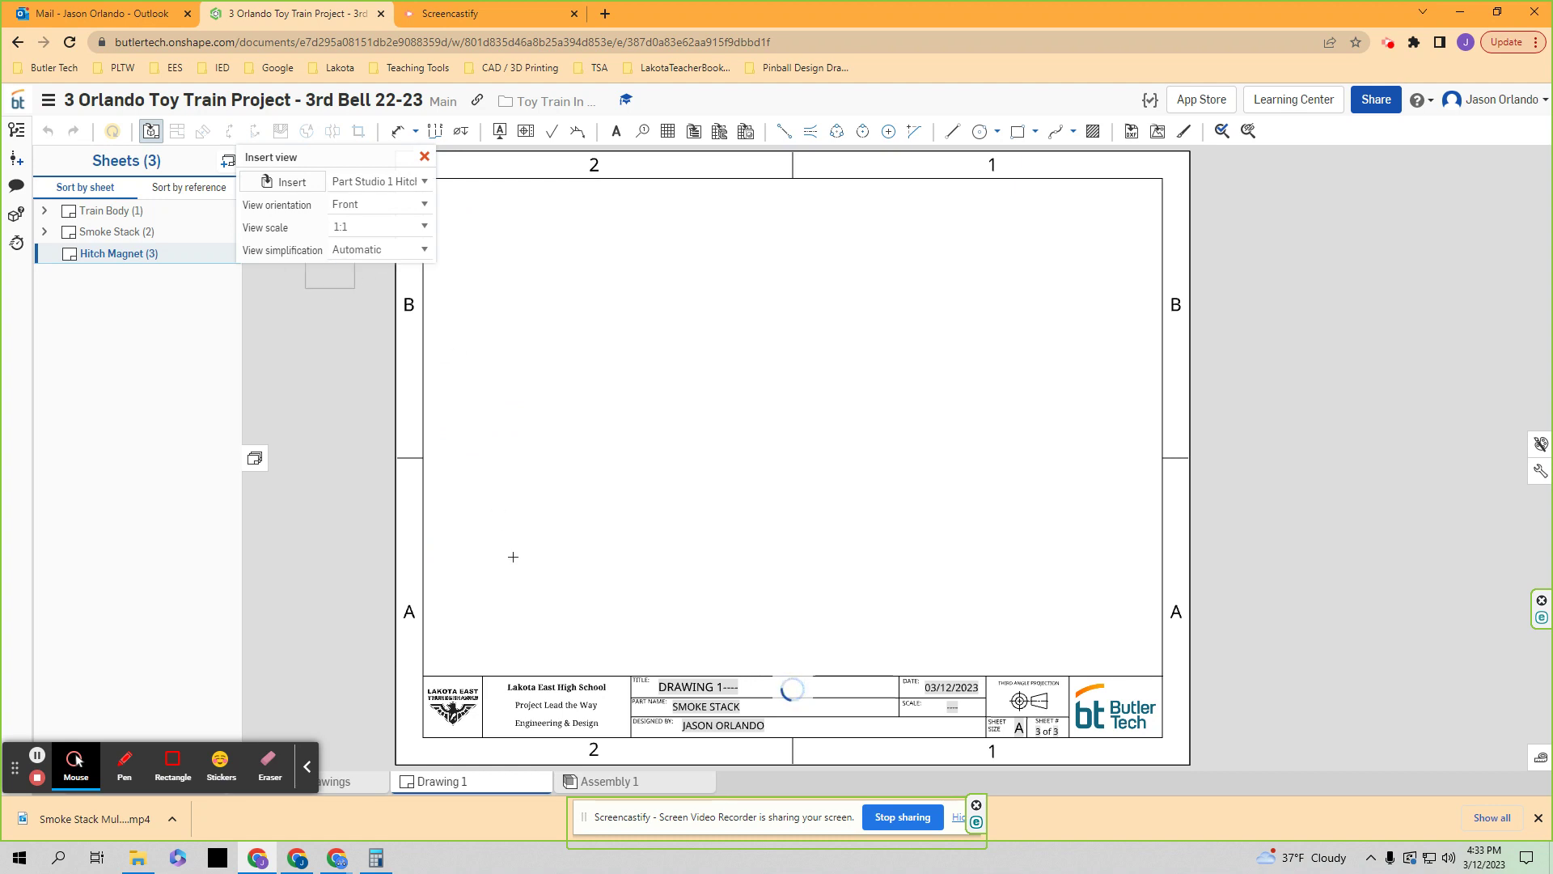
{"action": "left_click", "coordinate": [424, 227]}
{"action": "scroll", "coordinate": [389, 323], "scroll_direction": "down", "scroll_amount": 3}
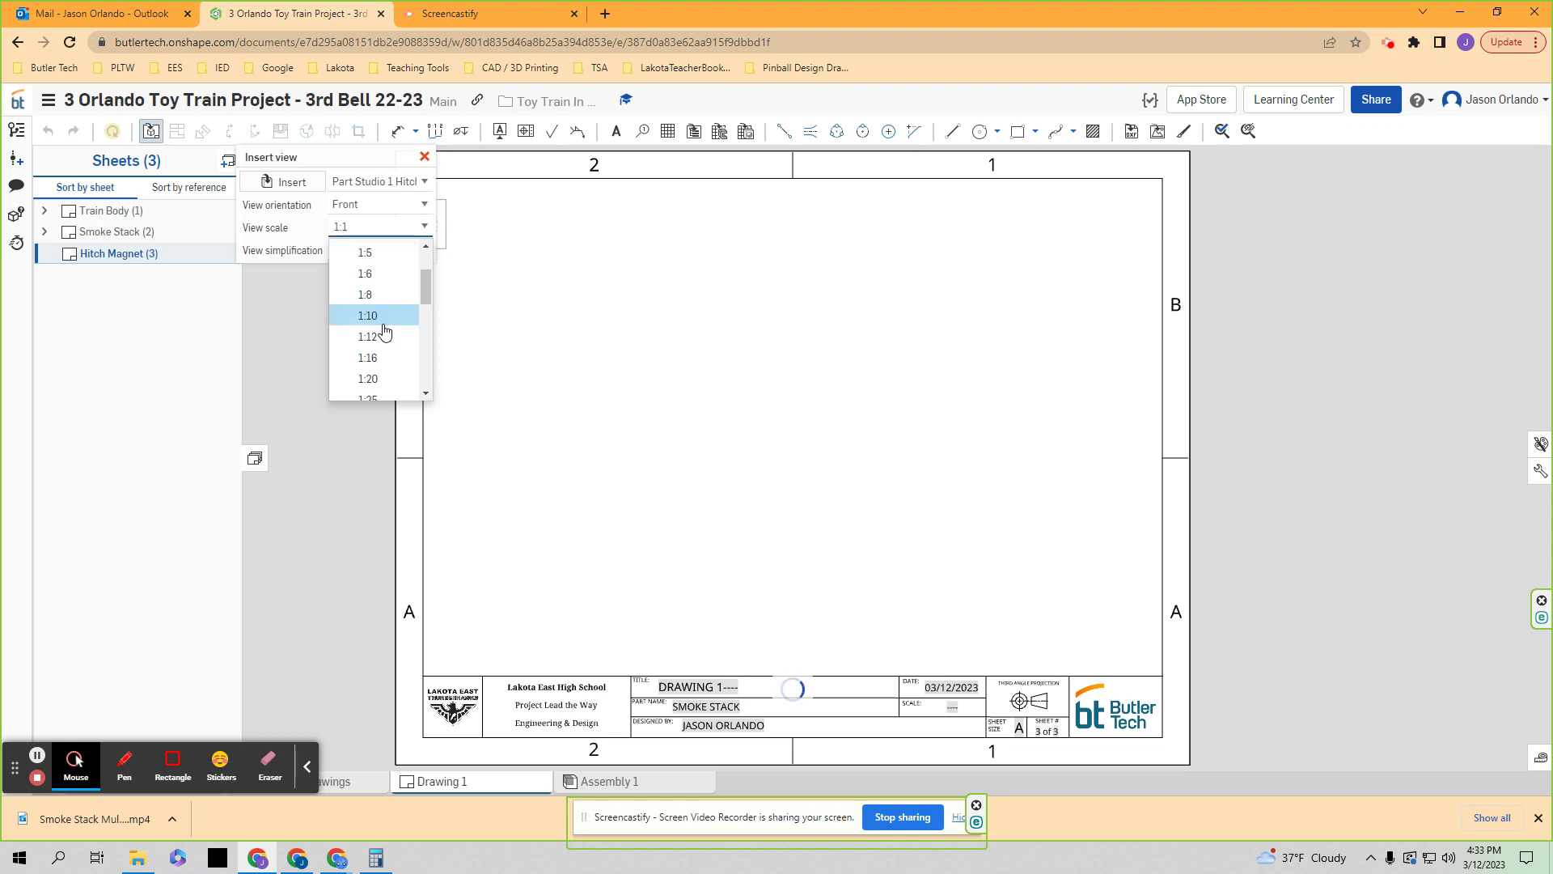
{"action": "scroll", "coordinate": [382, 330], "scroll_direction": "down", "scroll_amount": 1}
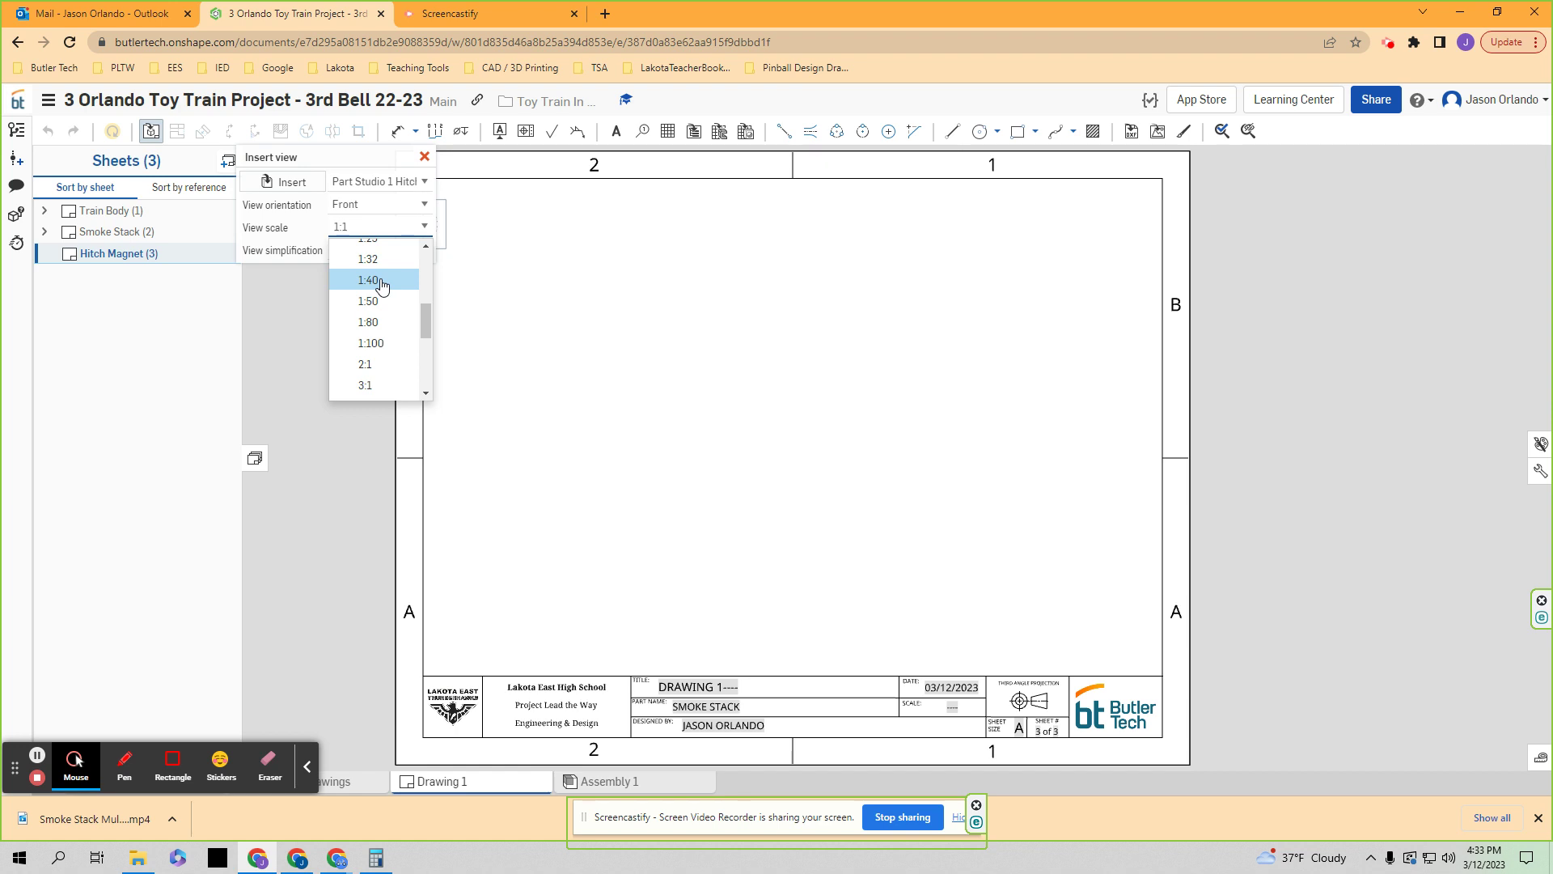
{"action": "scroll", "coordinate": [380, 289], "scroll_direction": "down", "scroll_amount": 3}
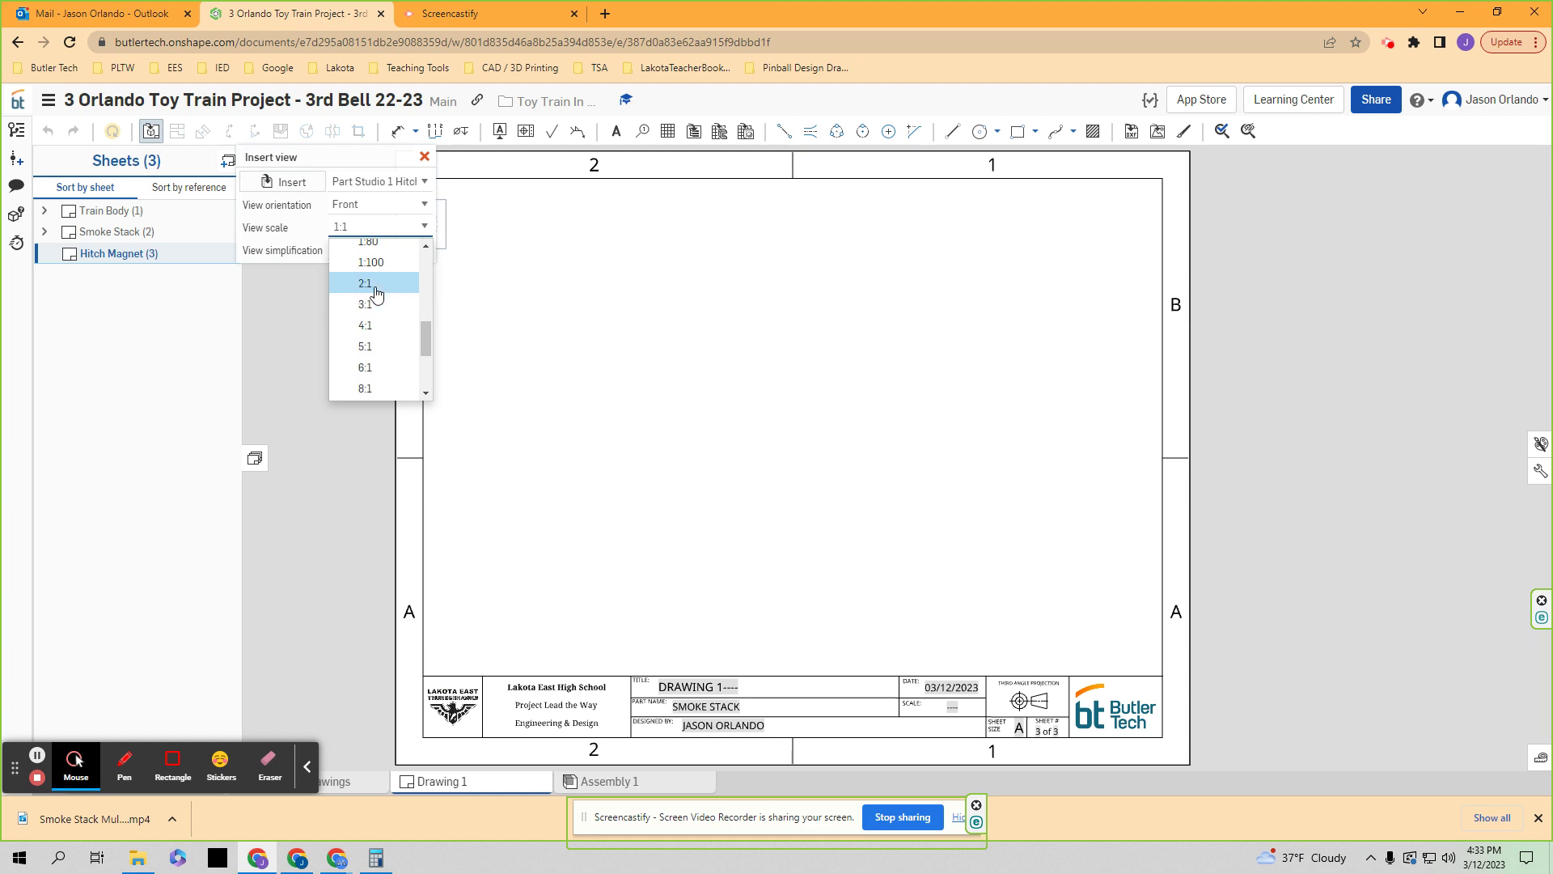
{"action": "left_click", "coordinate": [361, 326]}
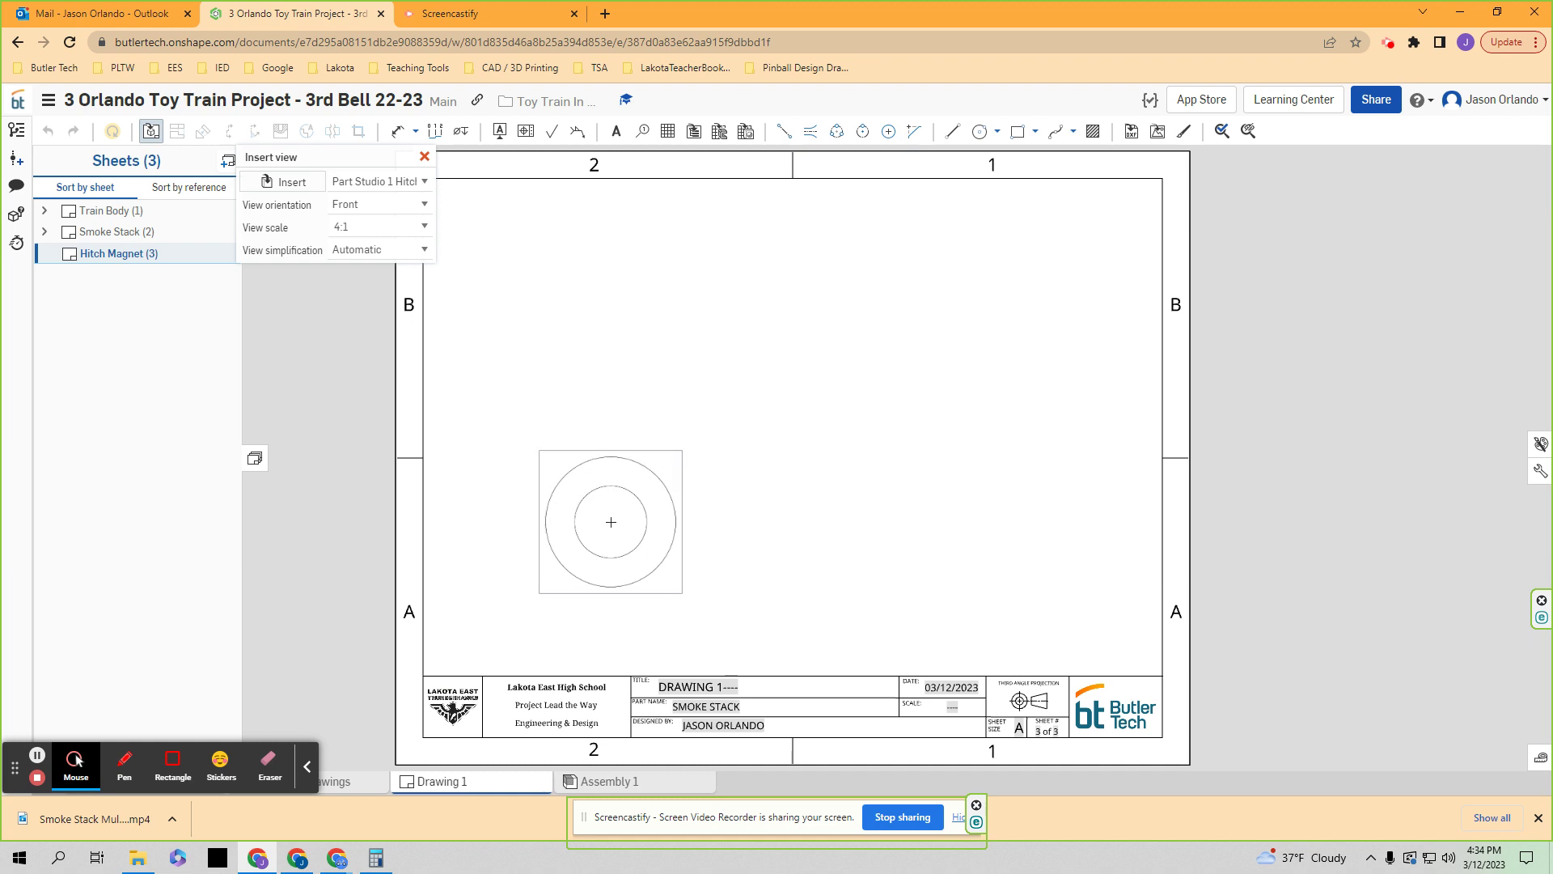
{"action": "left_click", "coordinate": [611, 521]}
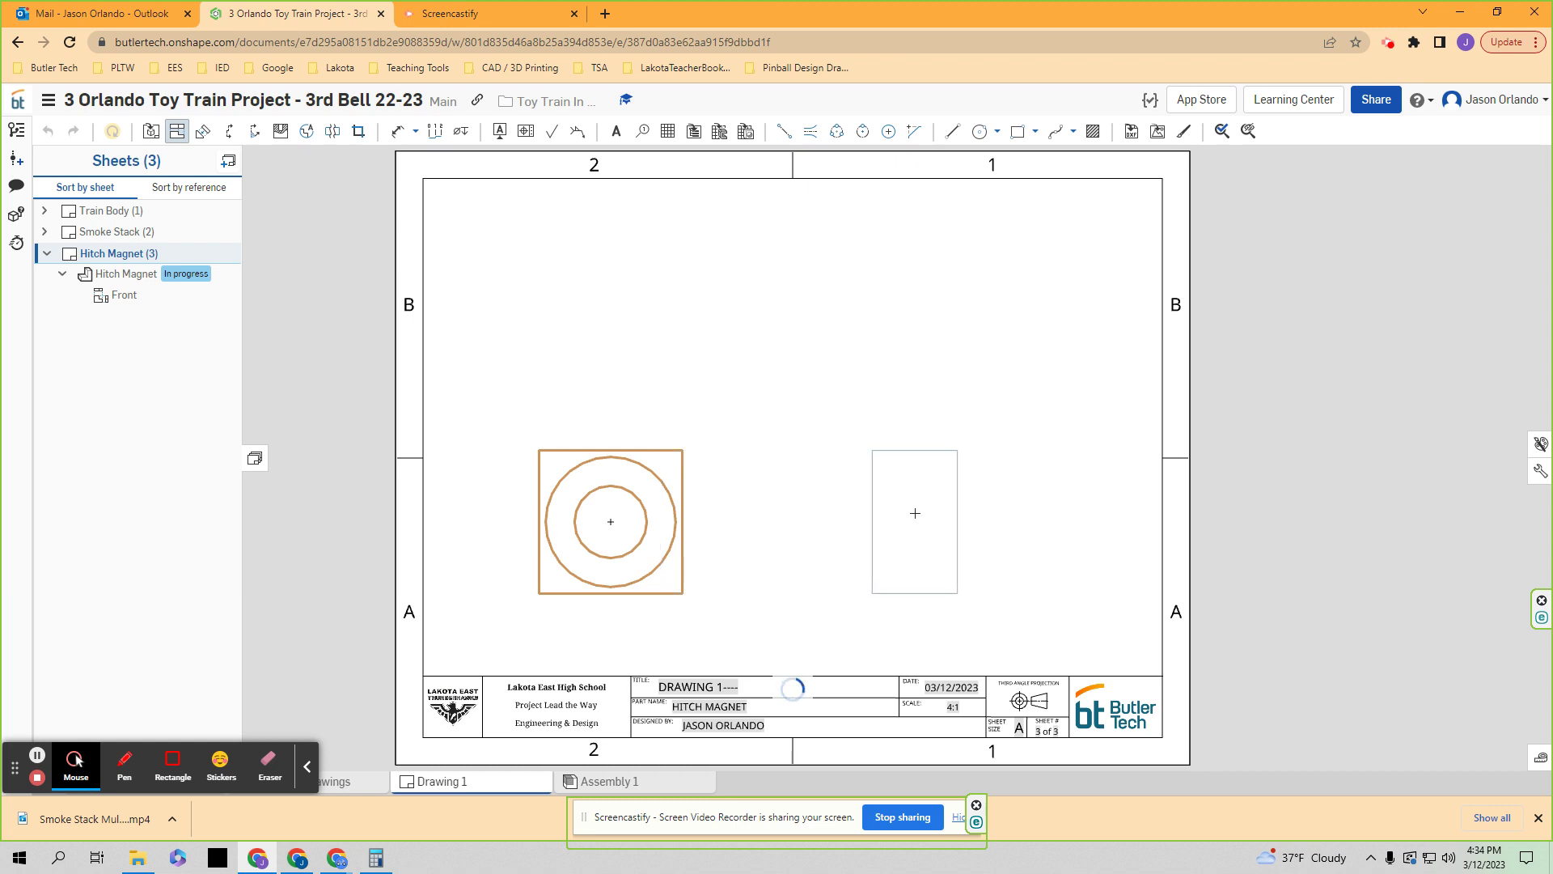
- Project a right view beside the front view and an isometric view at the upper right
{"action": "left_click", "coordinate": [901, 504]}
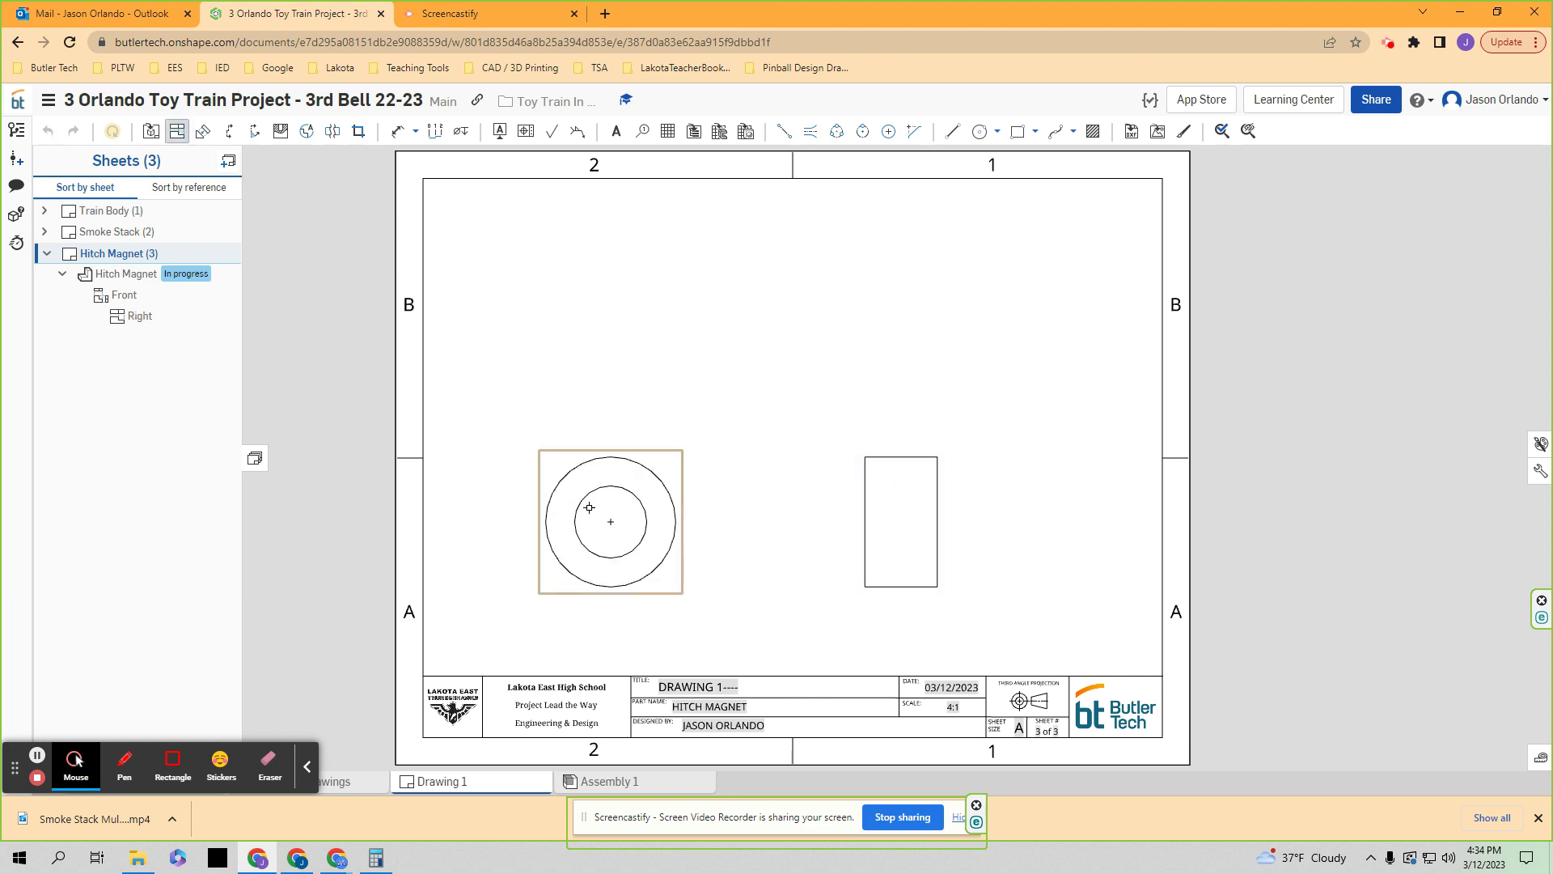
{"action": "left_click", "coordinate": [671, 489]}
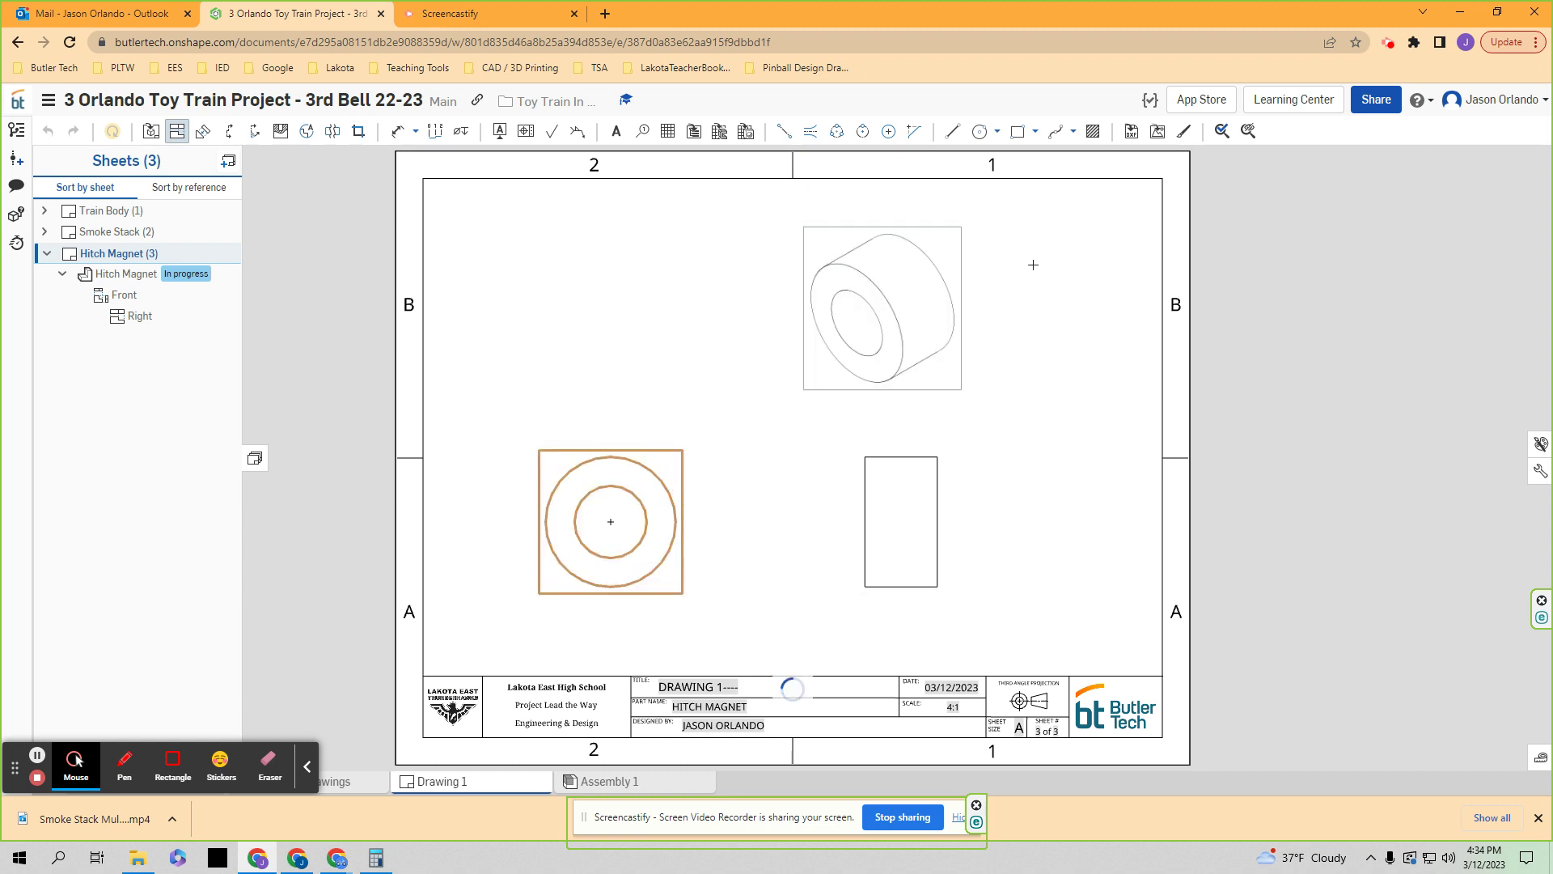
{"action": "left_click", "coordinate": [1045, 288]}
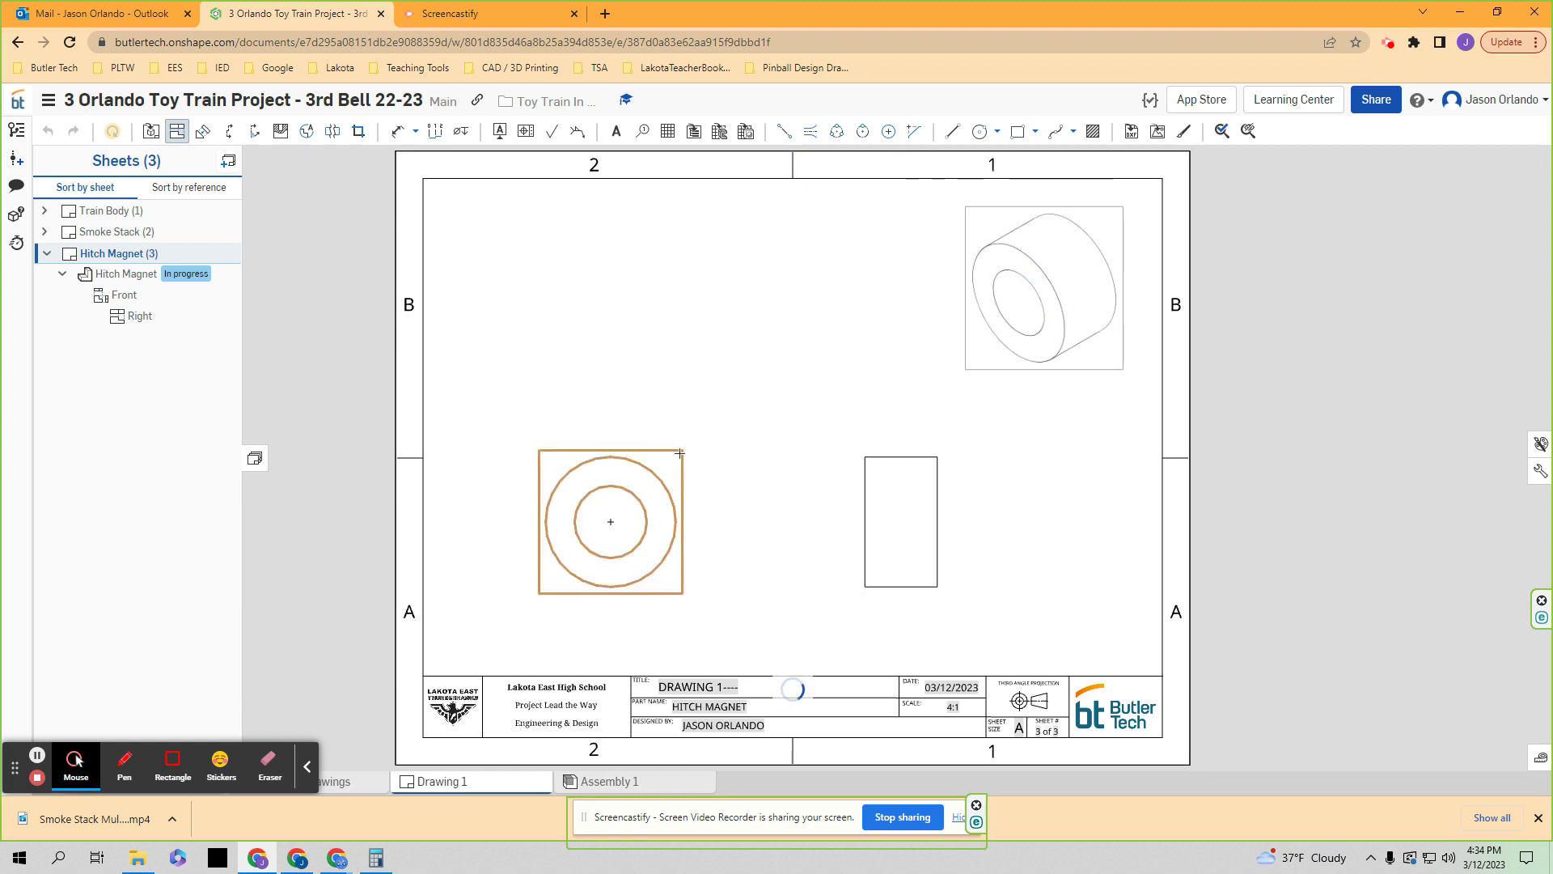
{"action": "key", "text": "Escape"}
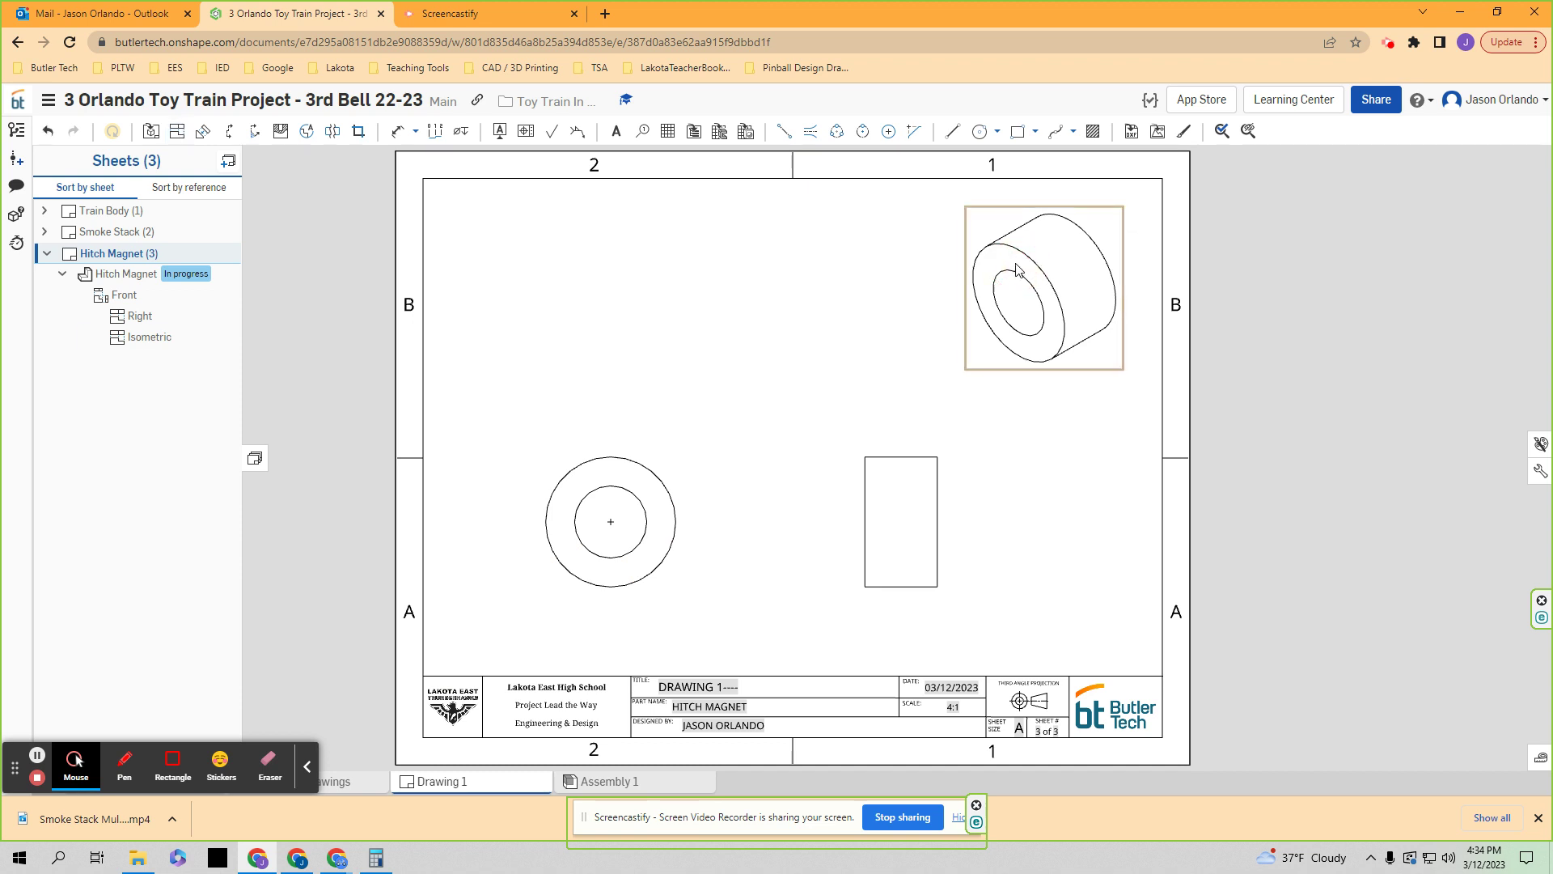
- Switch the isometric view to shaded display
{"action": "right_click", "coordinate": [1016, 264]}
{"action": "mouse_move", "coordinate": [1066, 245]}
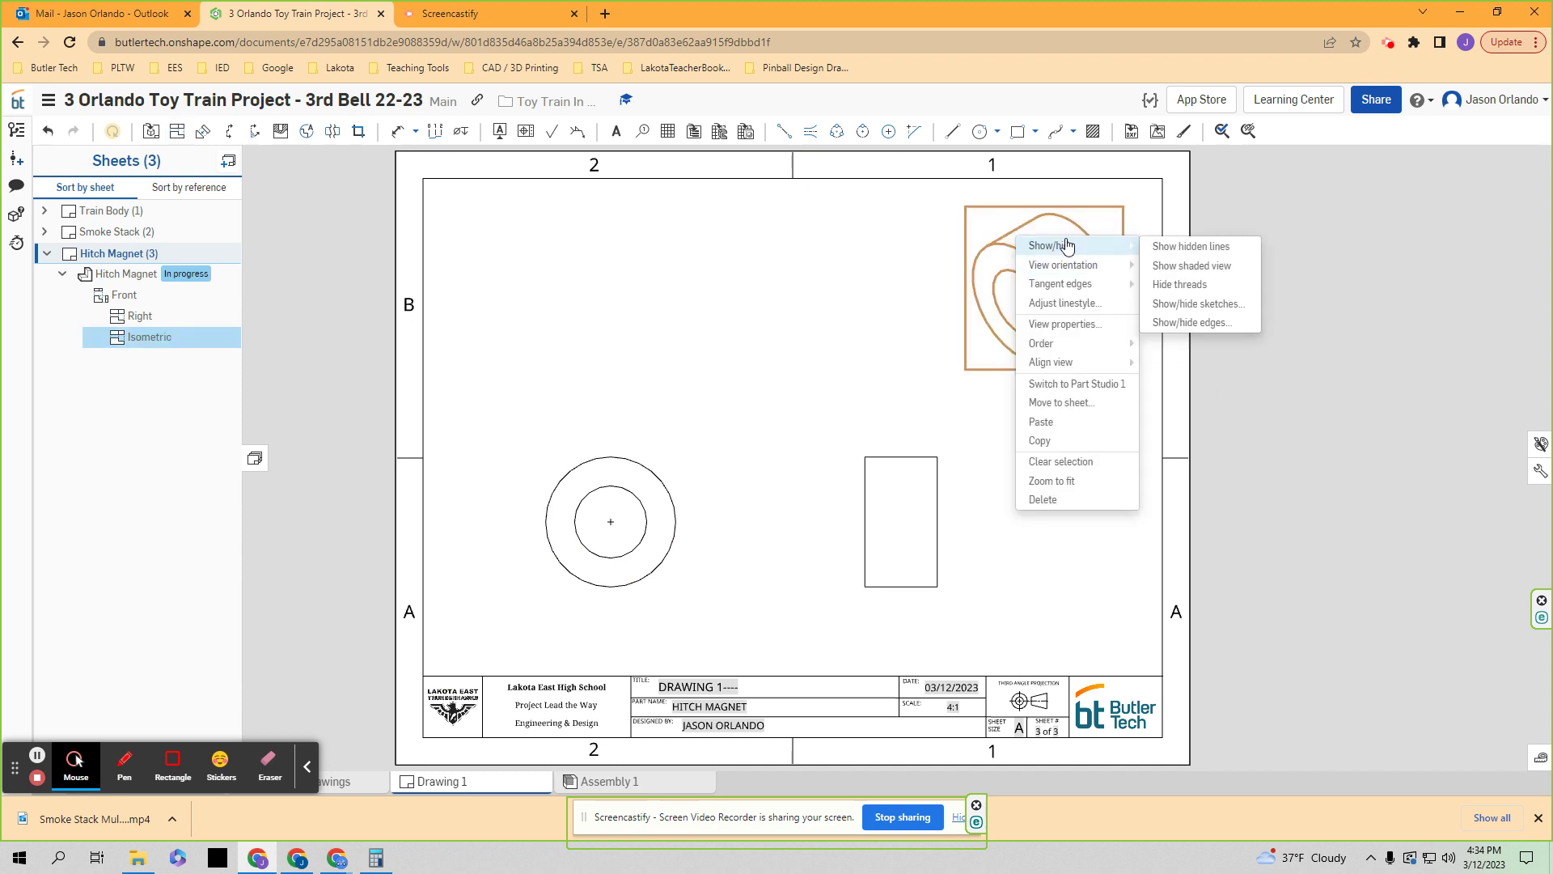
{"action": "left_click", "coordinate": [1196, 267]}
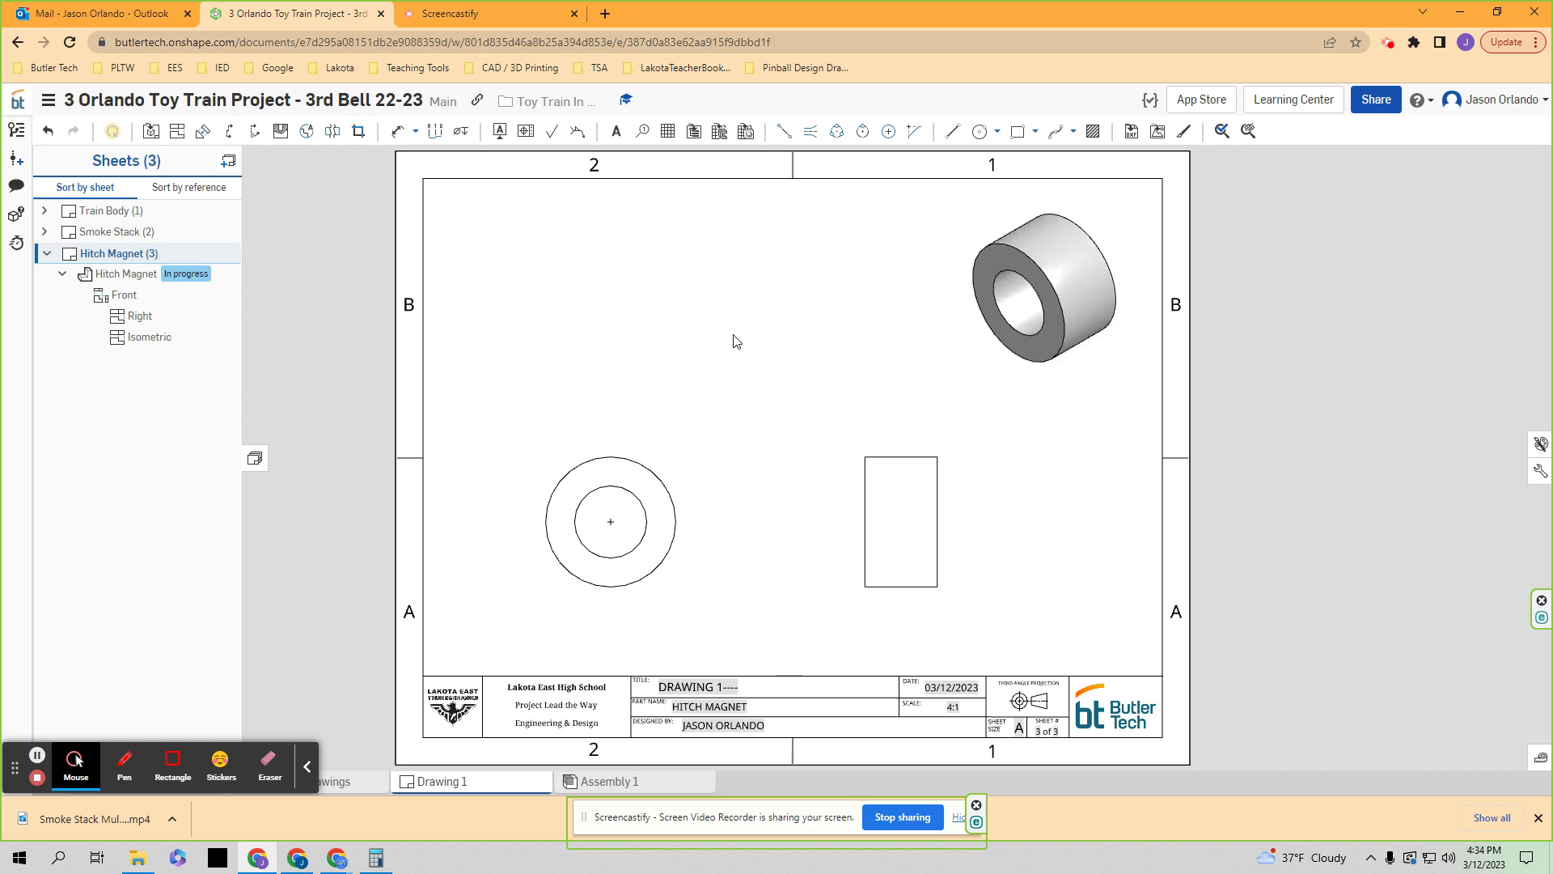
- Dimension the inner circle Ø.250, the outer circle Ø.450 and the rectangle width .250
{"action": "left_click", "coordinate": [397, 131]}
{"action": "scroll", "coordinate": [678, 464], "scroll_direction": "up", "scroll_amount": 2}
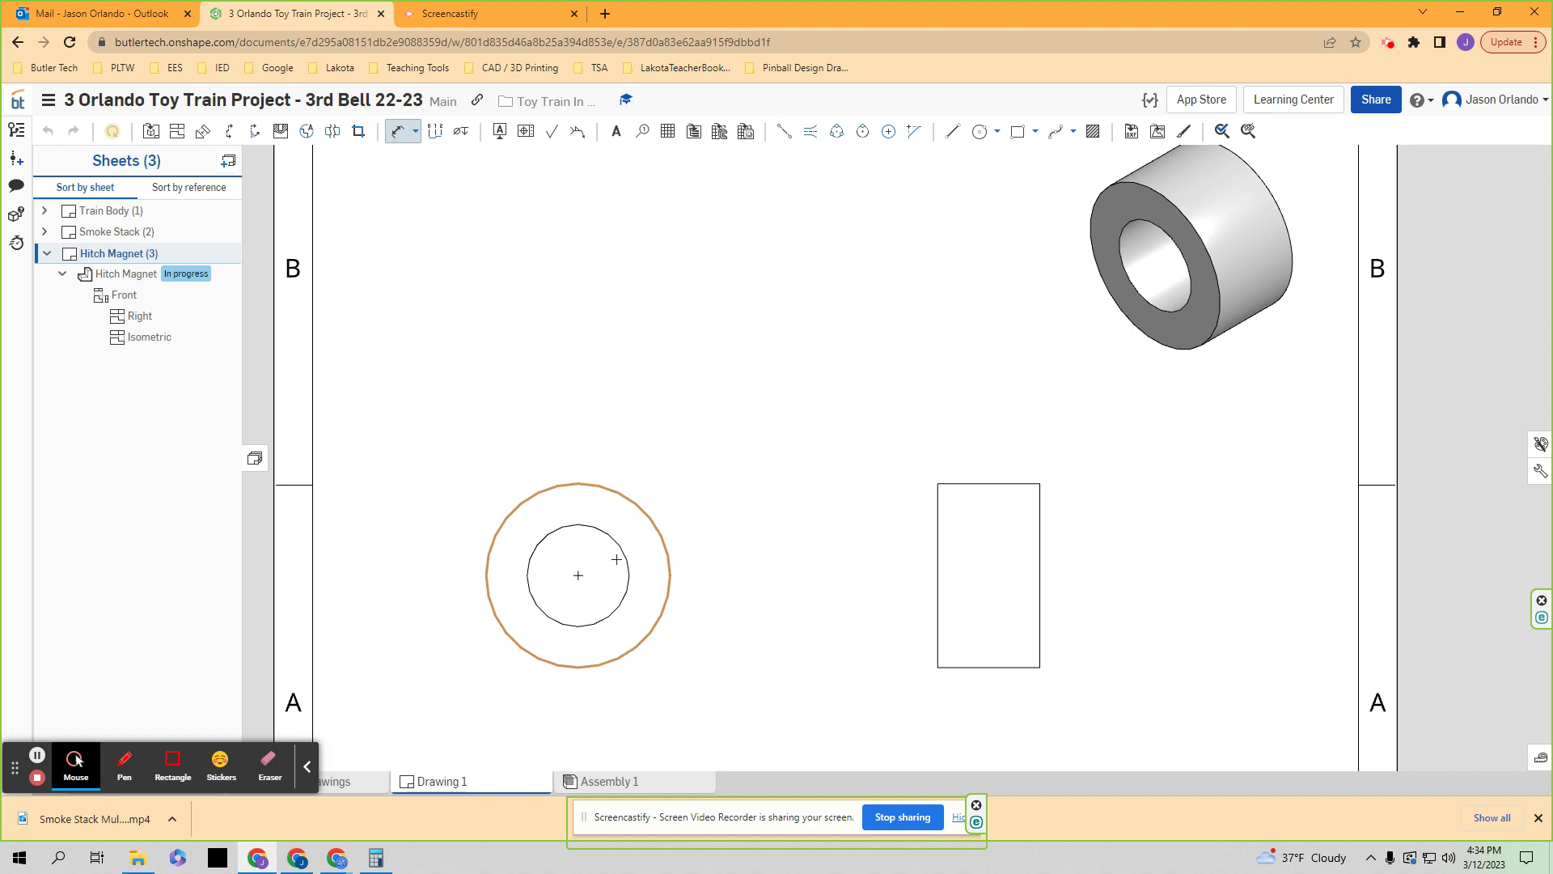
{"action": "left_click", "coordinate": [626, 556]}
{"action": "left_click", "coordinate": [732, 487]}
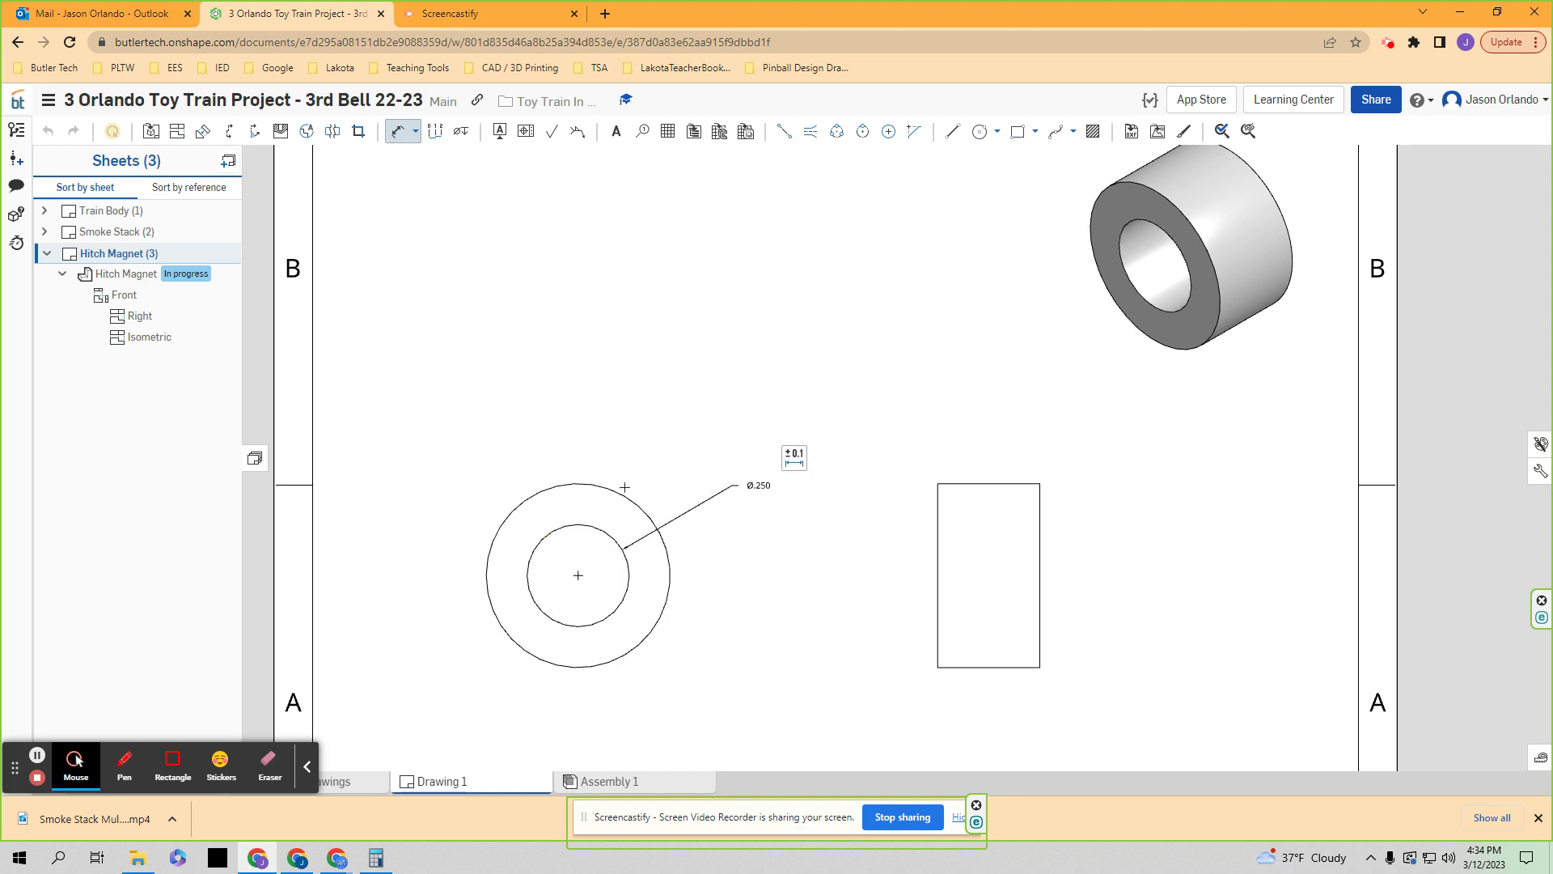
{"action": "left_click", "coordinate": [519, 504]}
{"action": "left_click", "coordinate": [716, 427]}
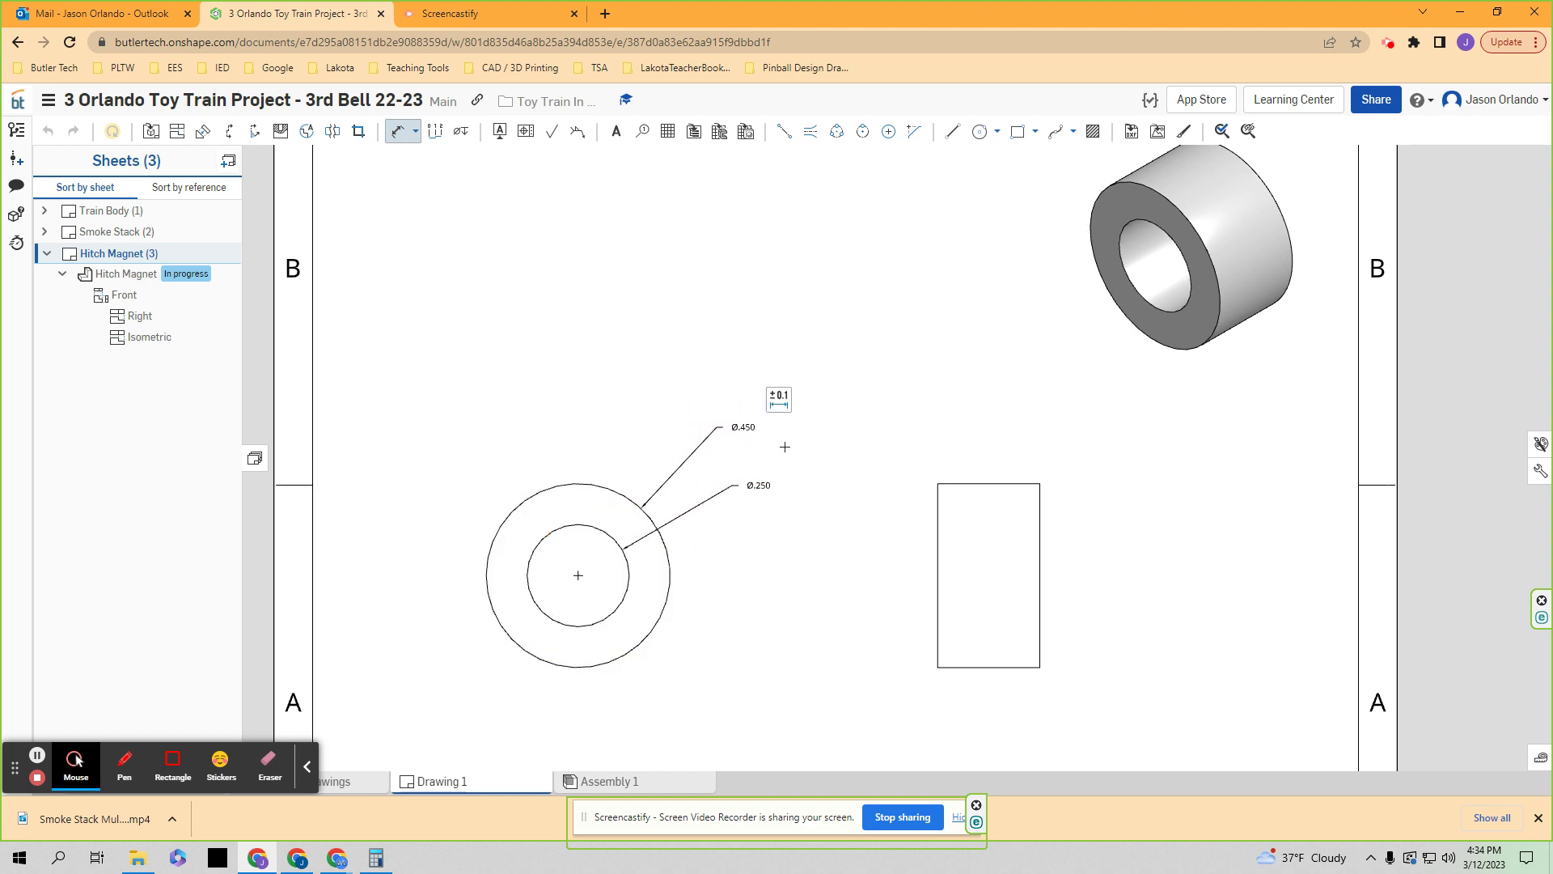
{"action": "scroll", "coordinate": [812, 527], "scroll_direction": "down", "scroll_amount": 3}
{"action": "left_click", "coordinate": [887, 457]}
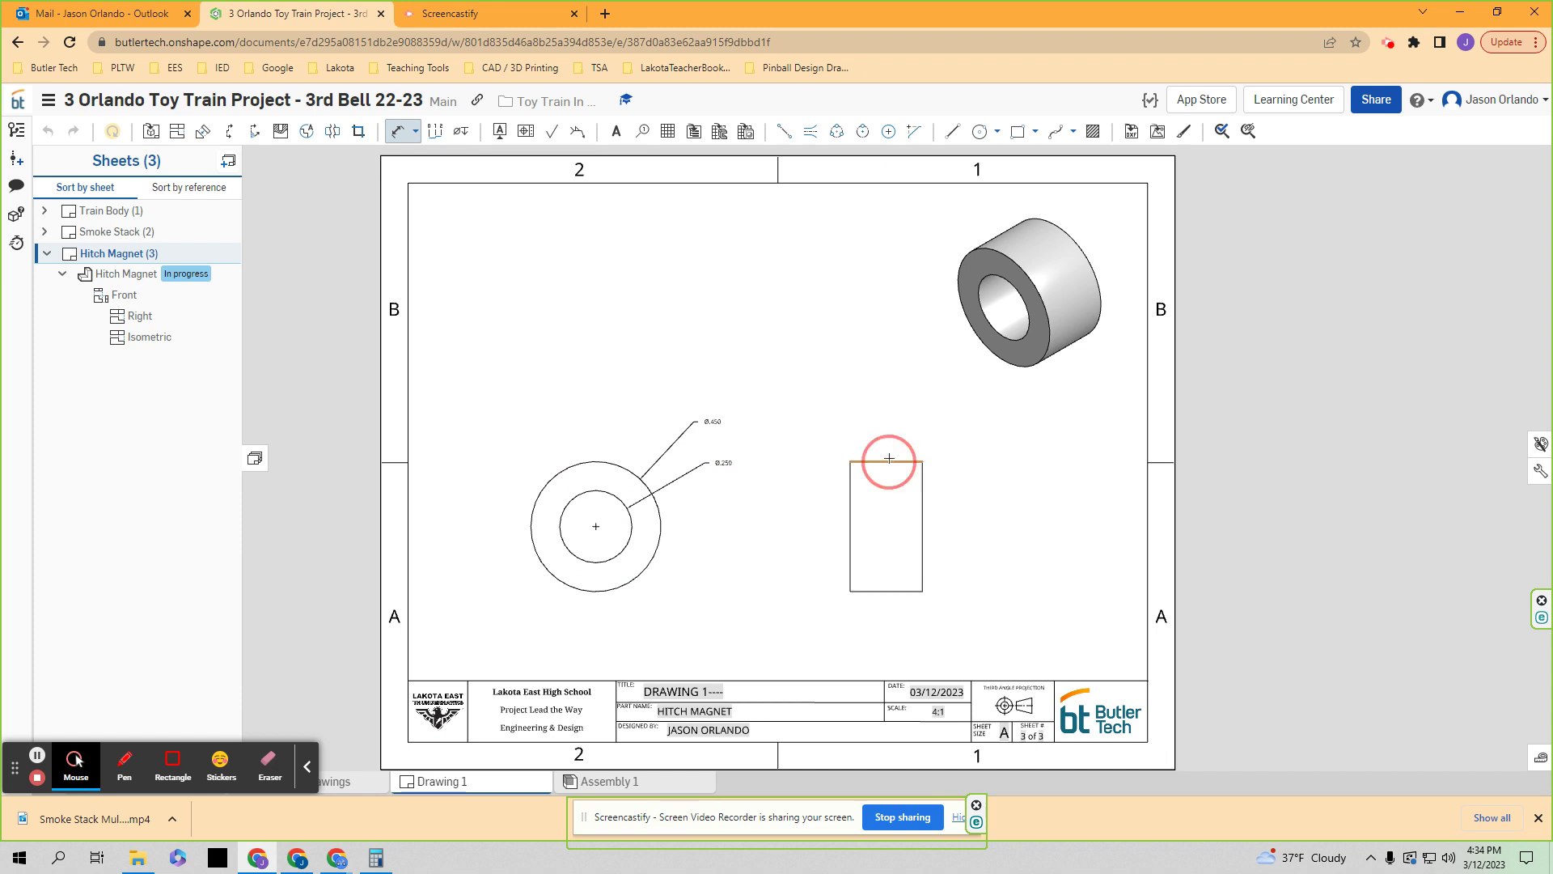
{"action": "left_click", "coordinate": [889, 420]}
- Delete the Ø.250 inner-diameter callout
{"action": "scroll", "coordinate": [780, 467], "scroll_direction": "up", "scroll_amount": 1}
{"action": "scroll", "coordinate": [779, 467], "scroll_direction": "up", "scroll_amount": 1}
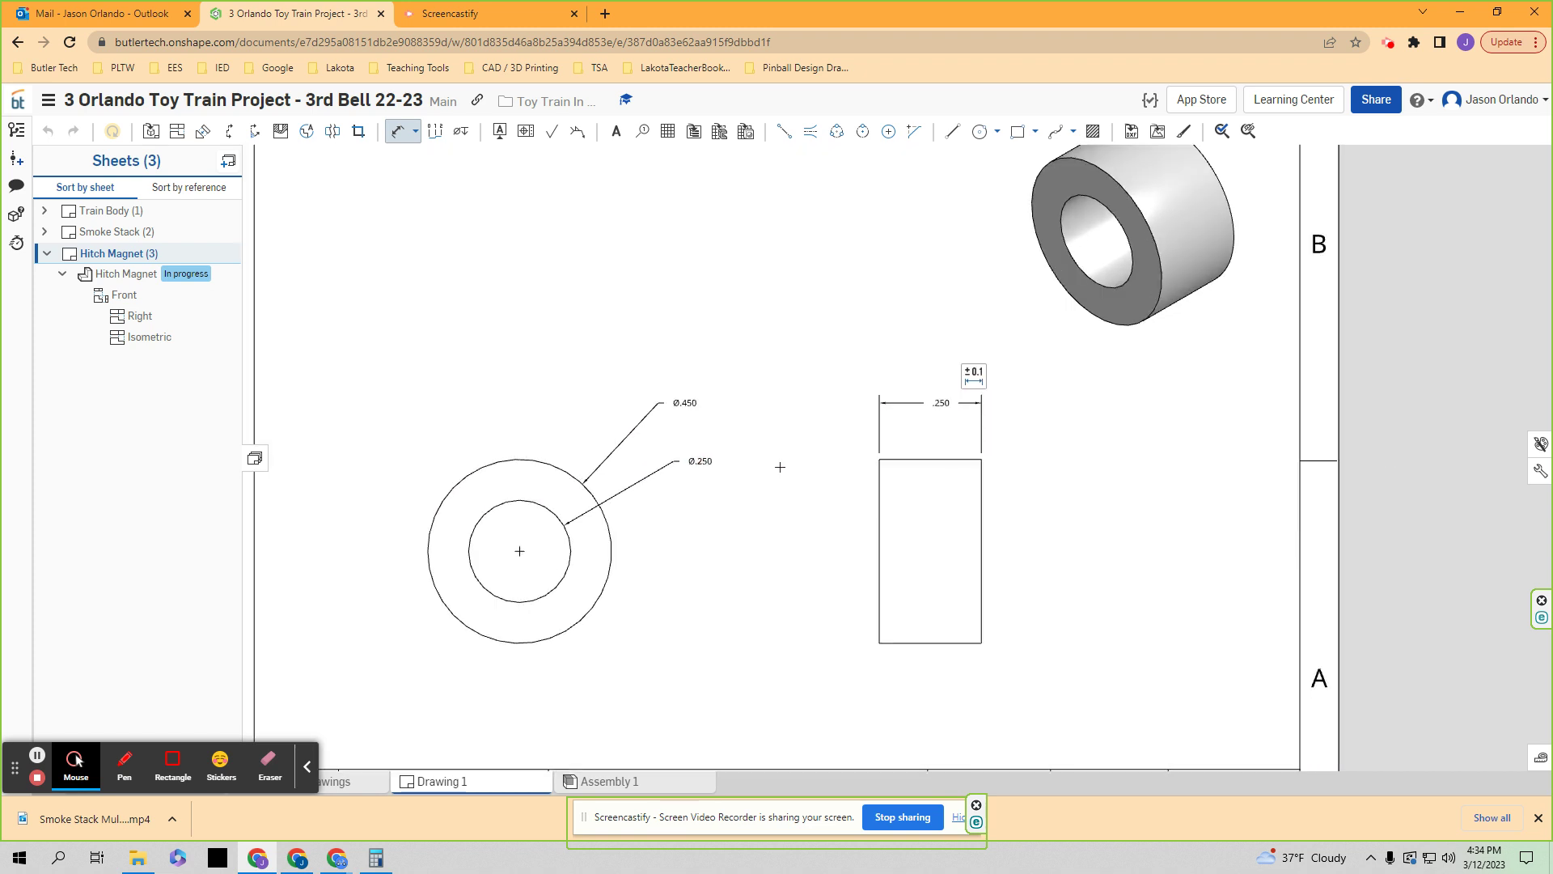
{"action": "scroll", "coordinate": [794, 464], "scroll_direction": "up", "scroll_amount": 1}
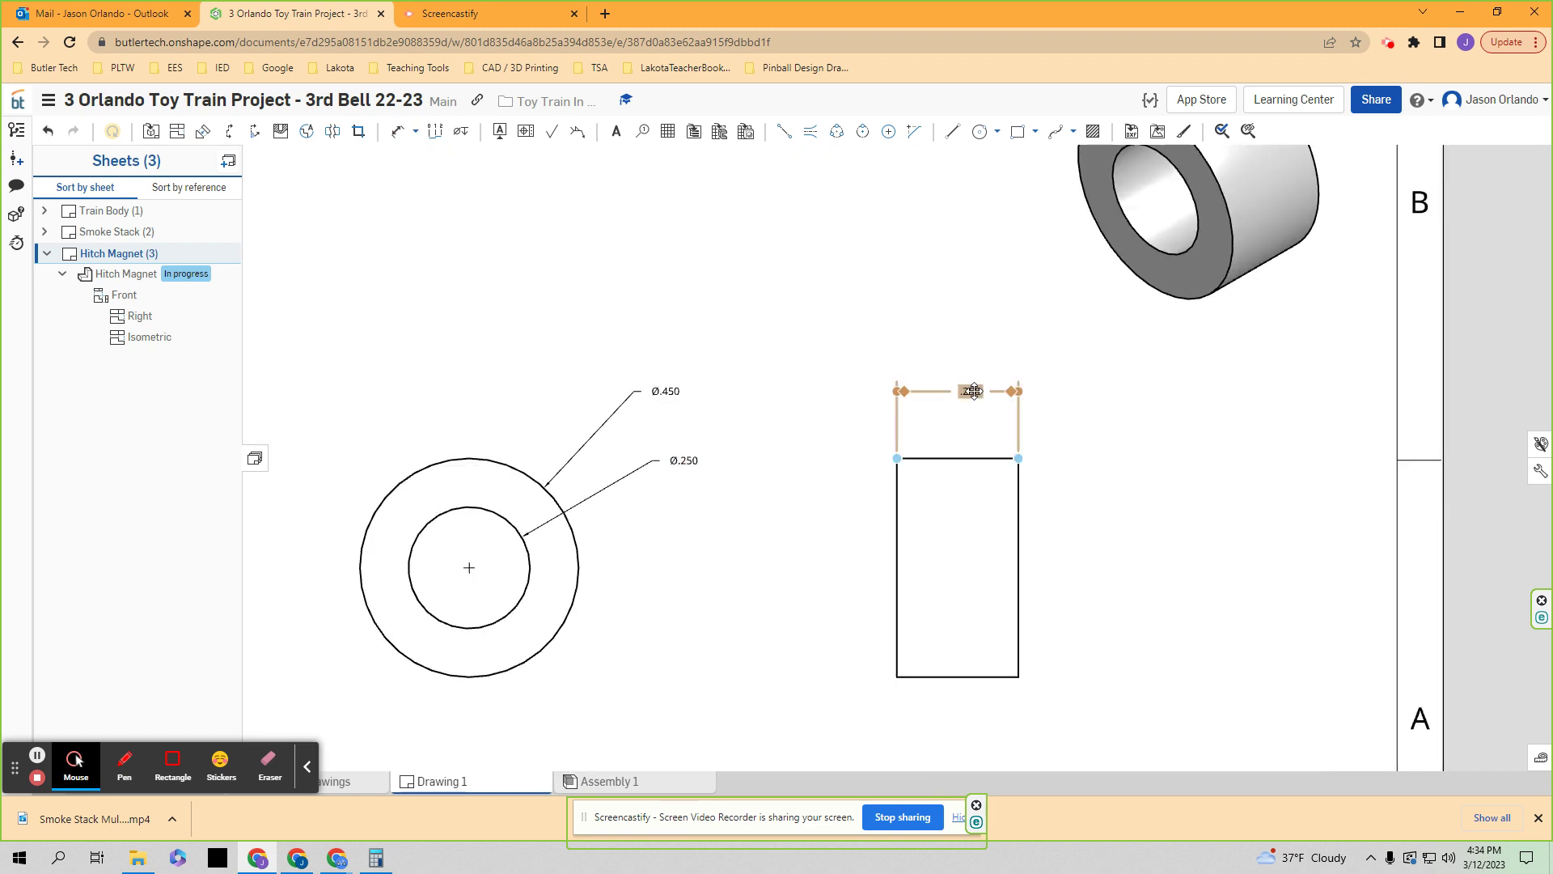
{"action": "left_click", "coordinate": [971, 393]}
{"action": "scroll", "coordinate": [783, 415], "scroll_direction": "down", "scroll_amount": 1}
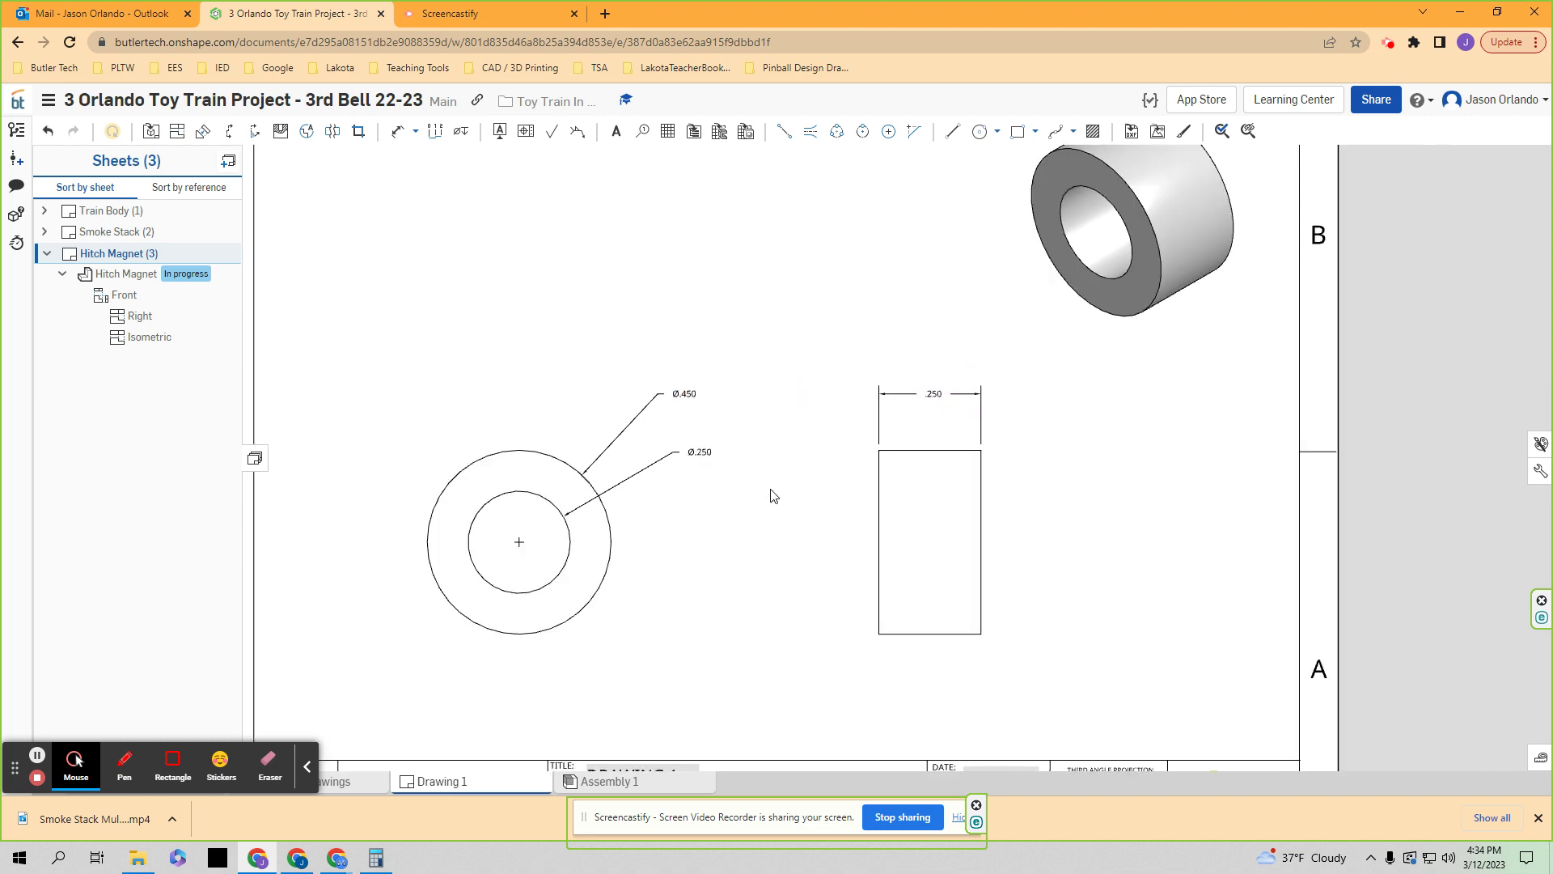
{"action": "left_click", "coordinate": [708, 453]}
{"action": "key", "text": "Delete"}
- Re-dimension the inner circle as Ø.250 beside the Ø.450 callout
{"action": "left_click", "coordinate": [462, 132]}
{"action": "left_click", "coordinate": [397, 131]}
{"action": "left_click", "coordinate": [569, 527]}
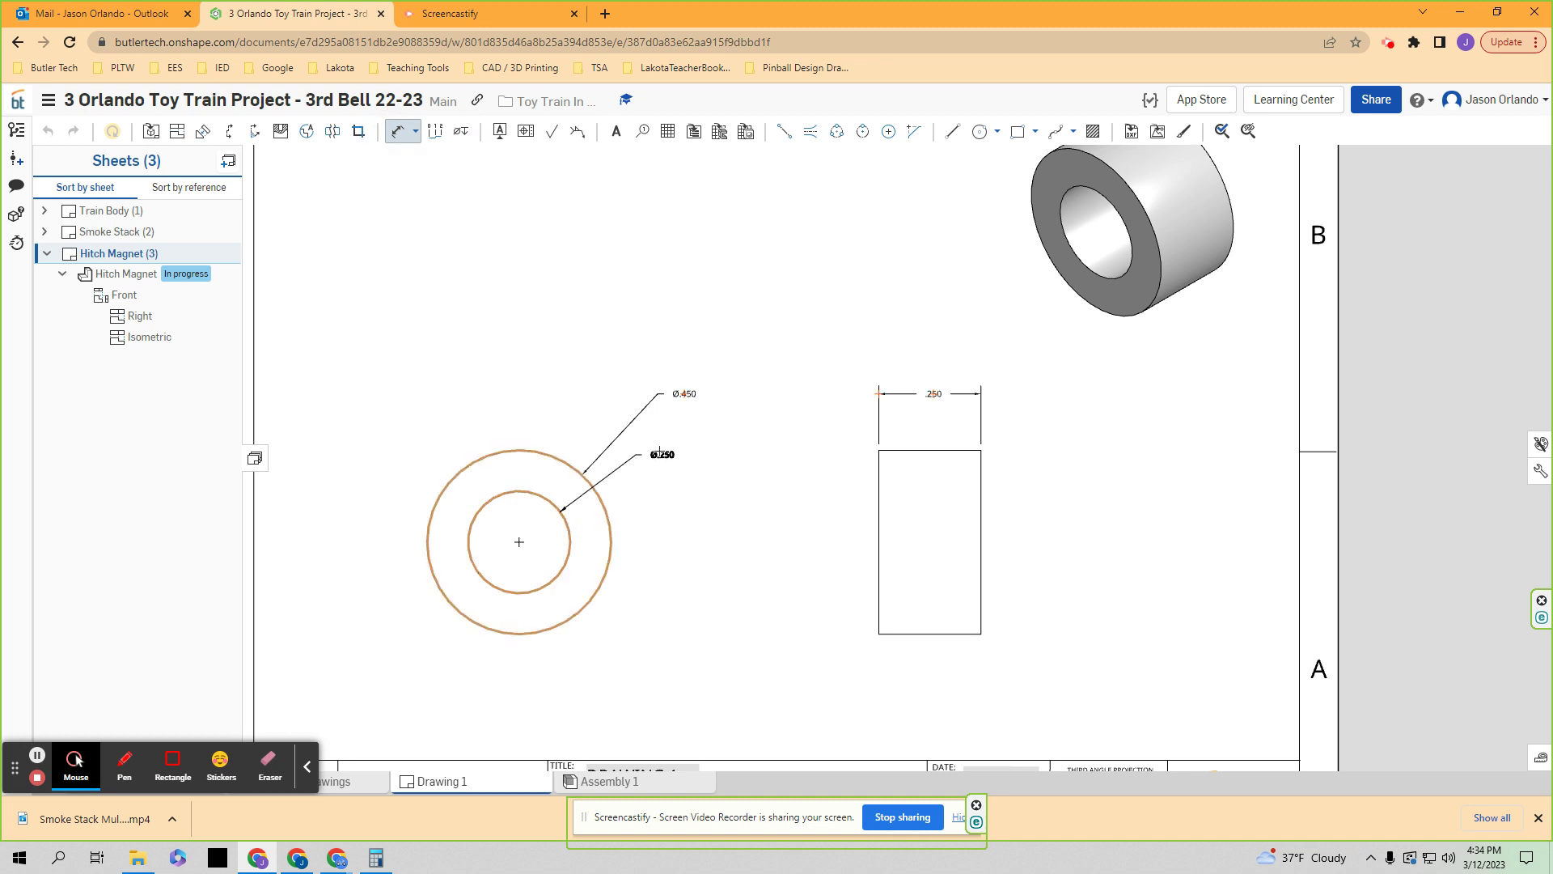
{"action": "left_click", "coordinate": [683, 444]}
{"action": "key", "text": "Escape"}
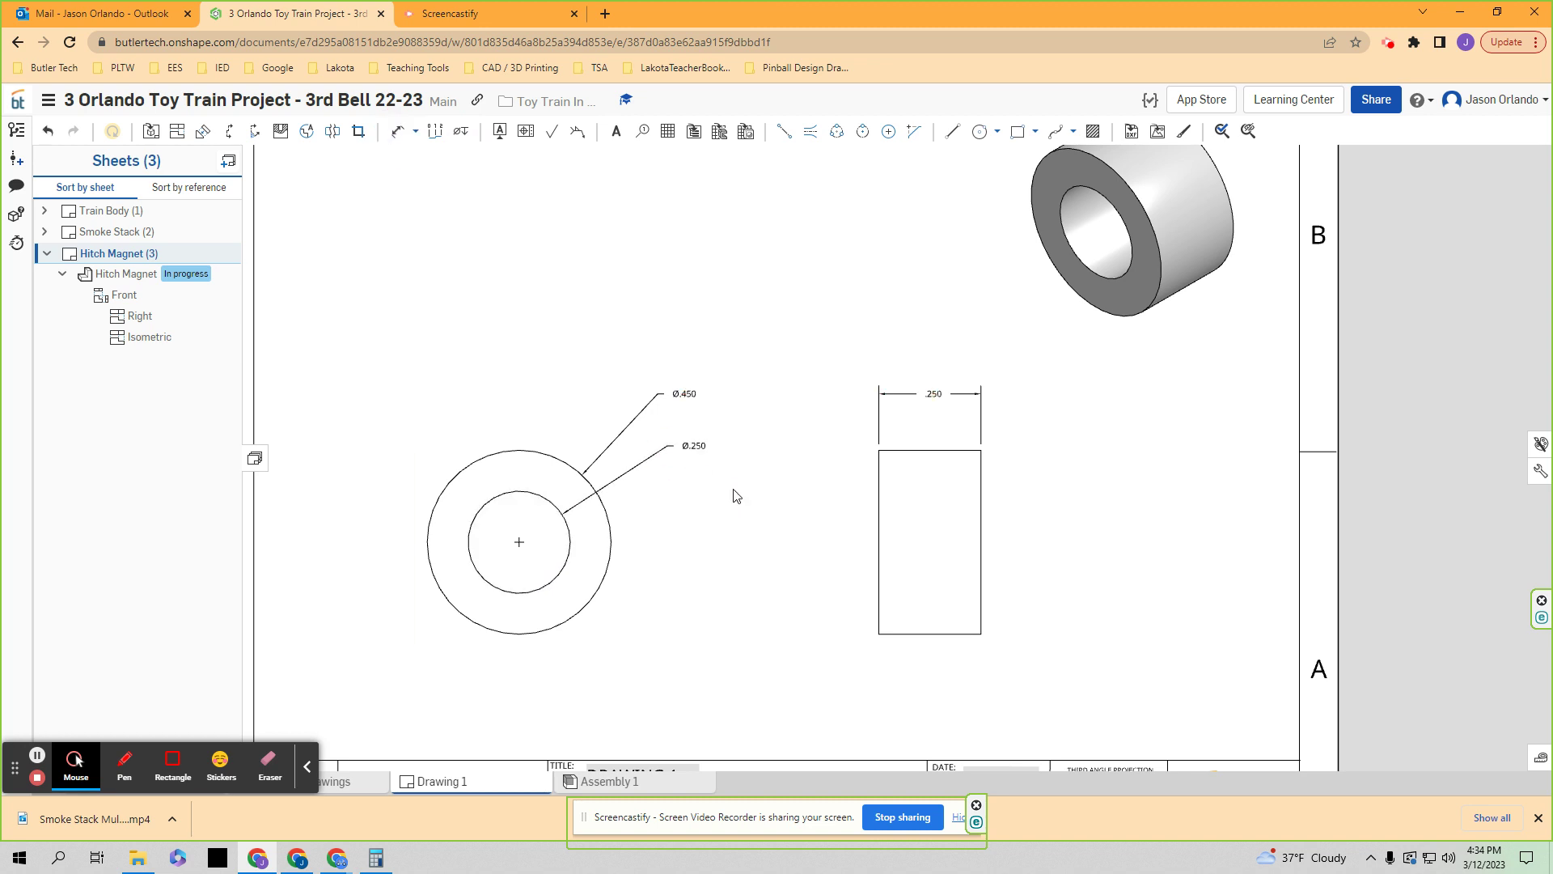
{"action": "scroll", "coordinate": [704, 496], "scroll_direction": "down", "scroll_amount": 2}
{"action": "left_click", "coordinate": [45, 253]}
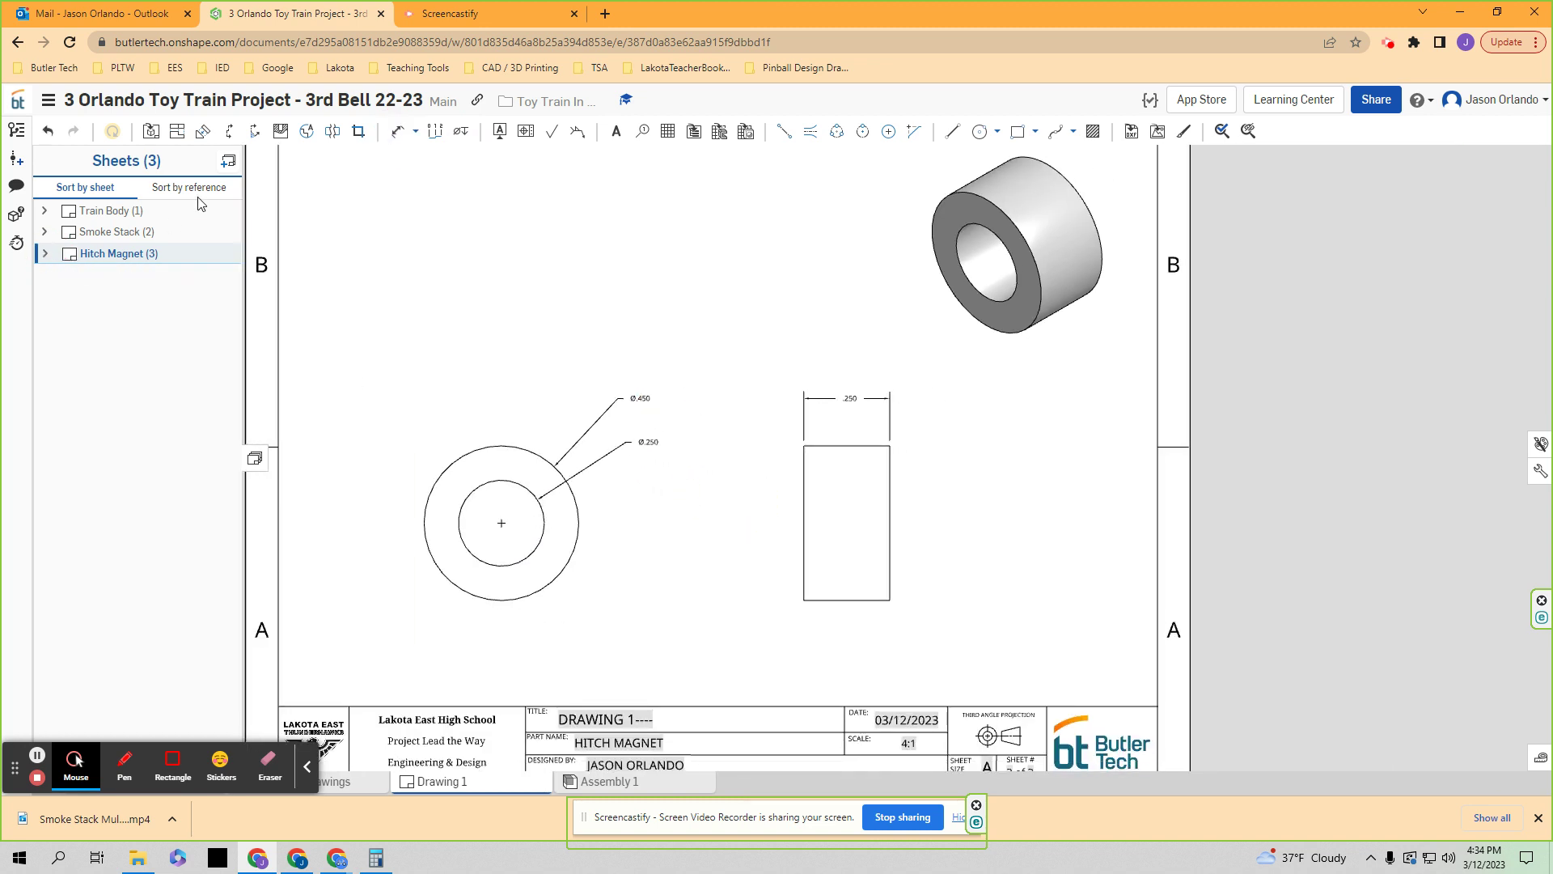
- Add a fourth drawing sheet and rename it 'Hitch Peg'
{"action": "left_click", "coordinate": [228, 160]}
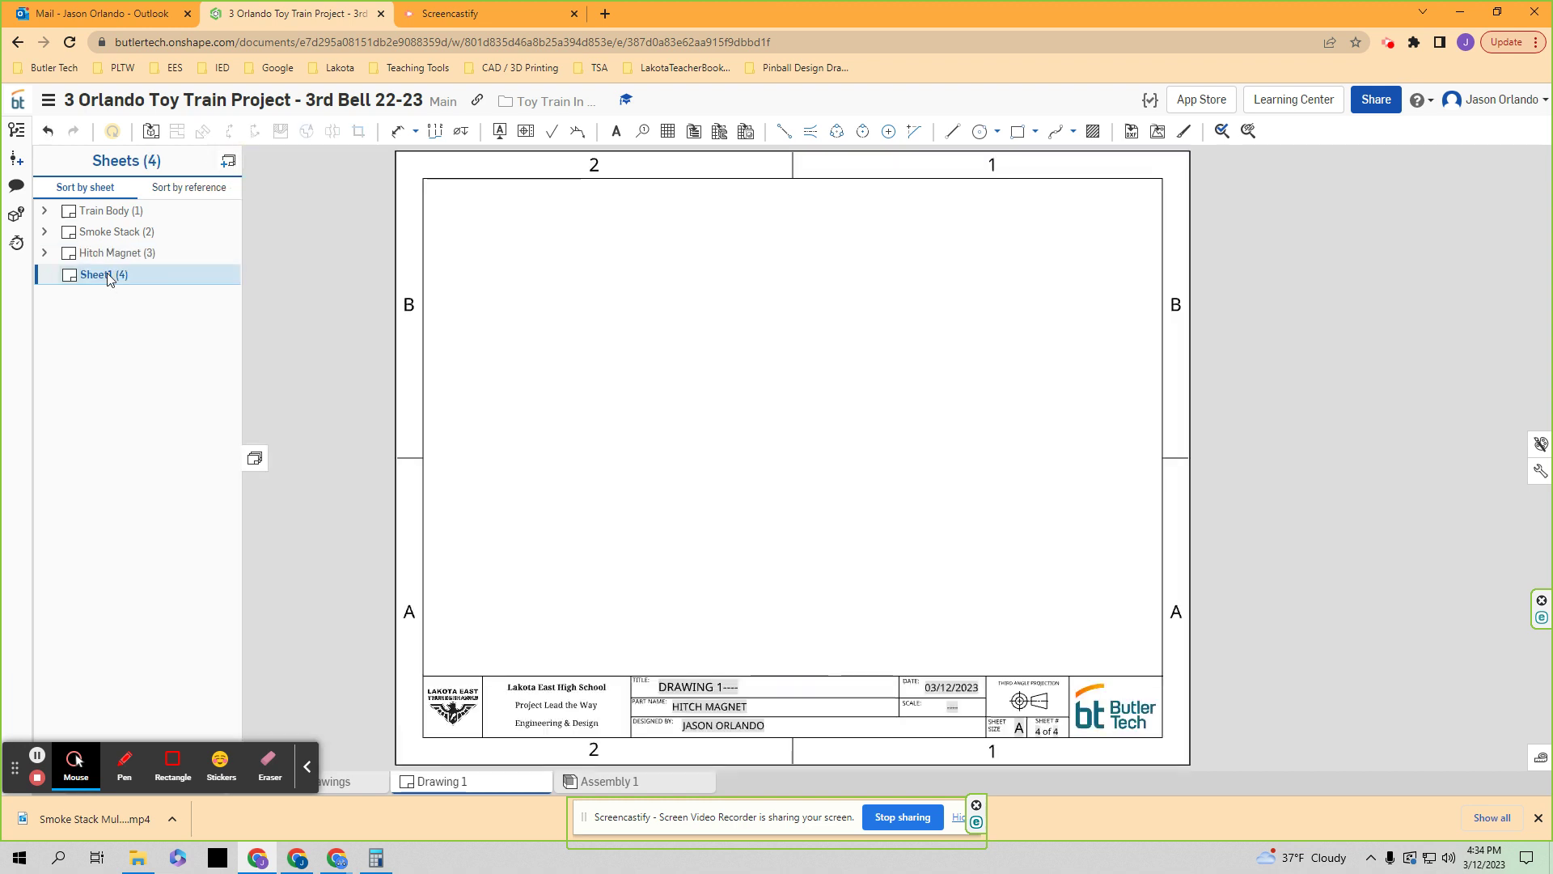
{"action": "right_click", "coordinate": [109, 279]}
{"action": "left_click", "coordinate": [157, 287]}
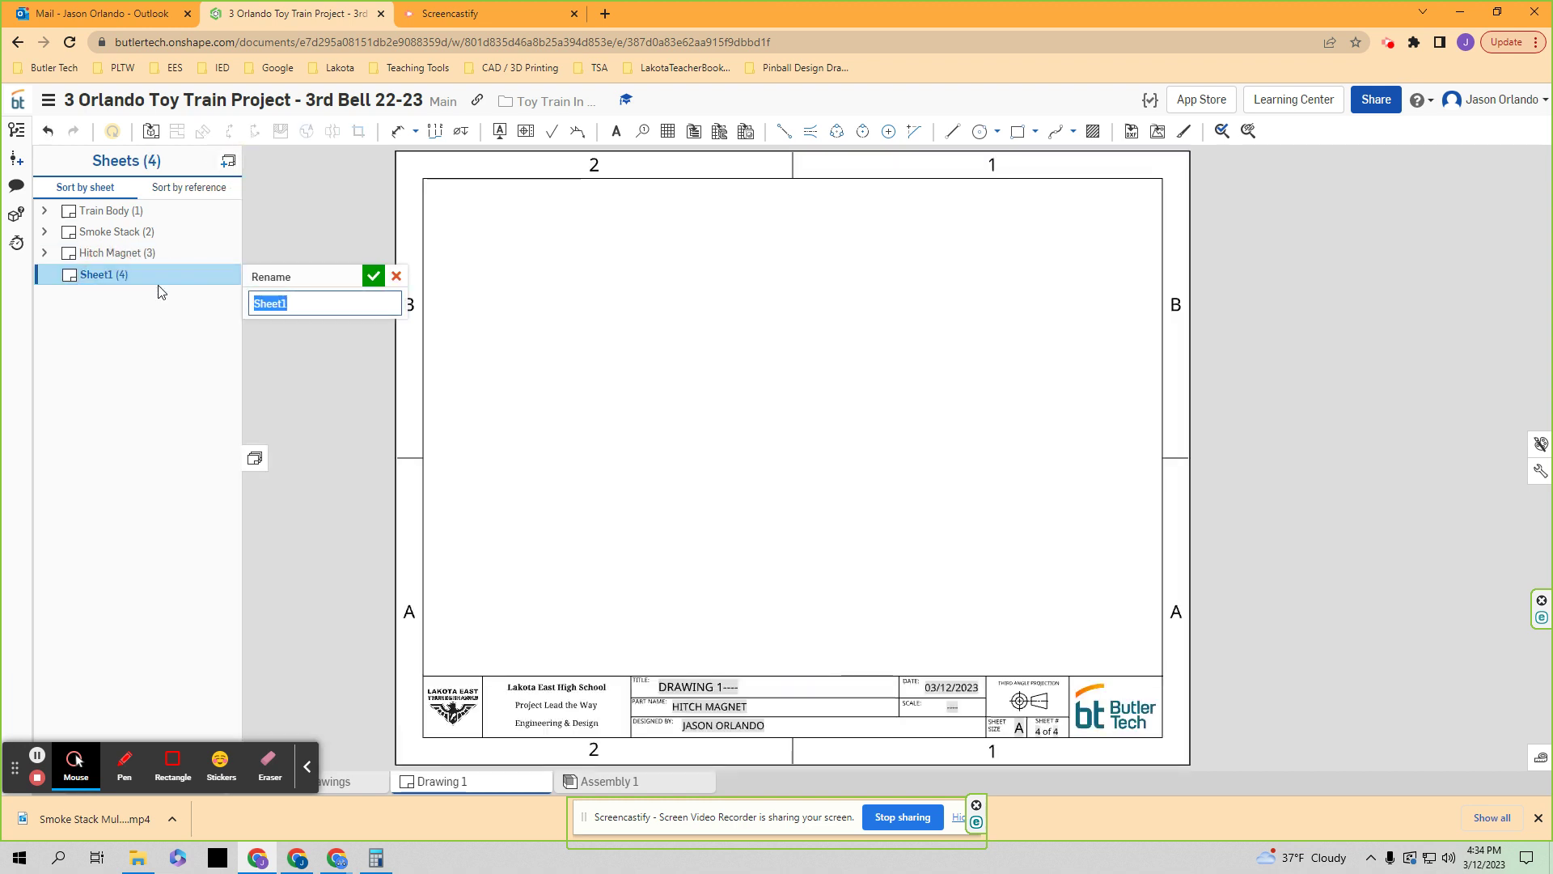
{"action": "type", "text": "Hitch Peg"}
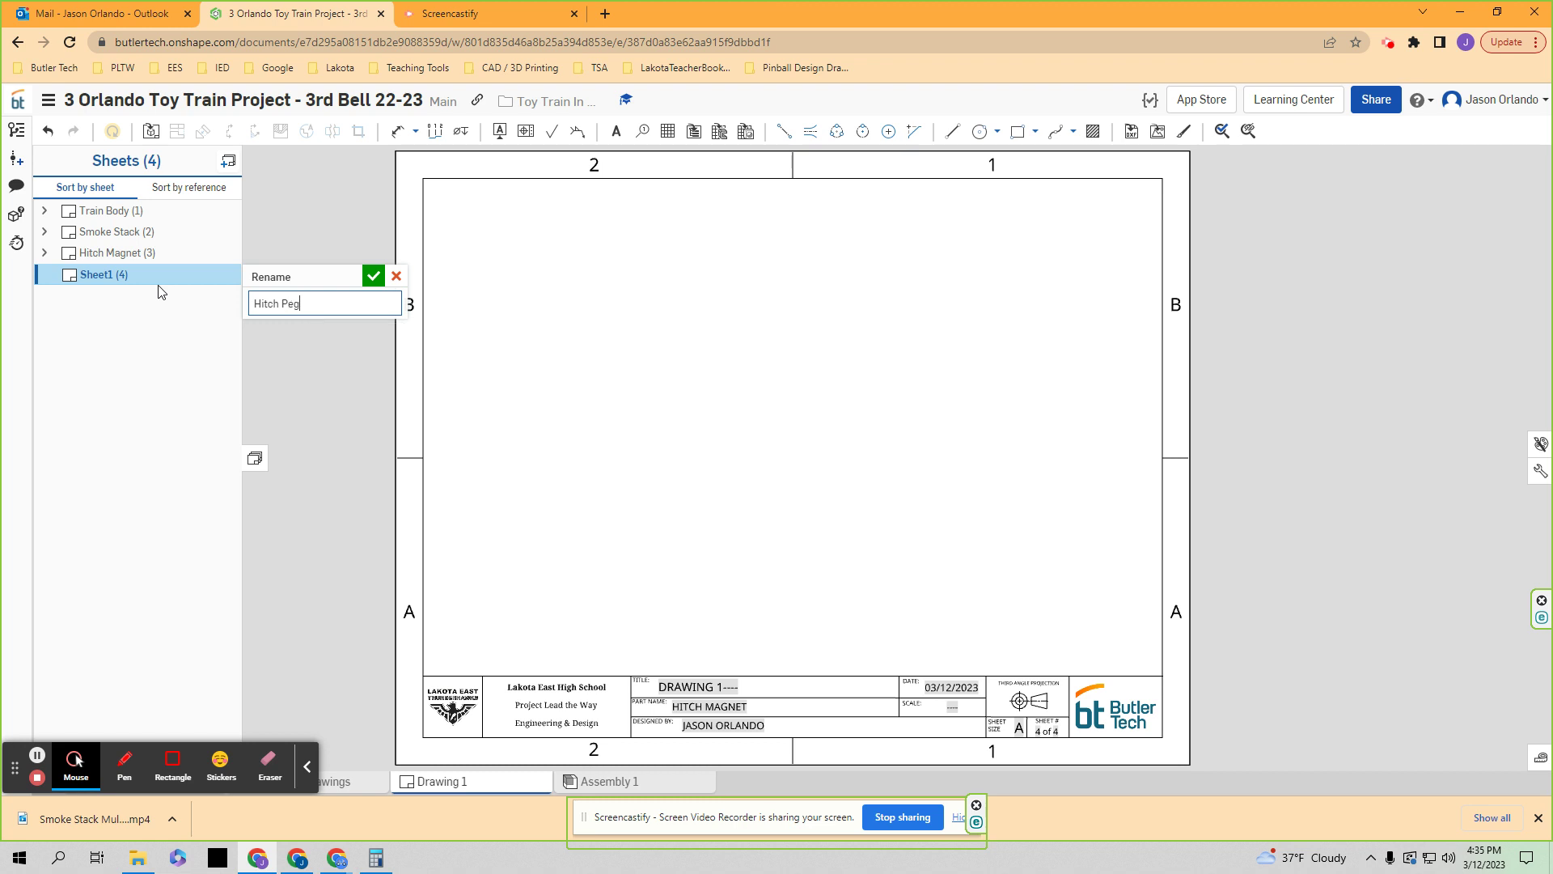
{"action": "key", "text": "Return"}
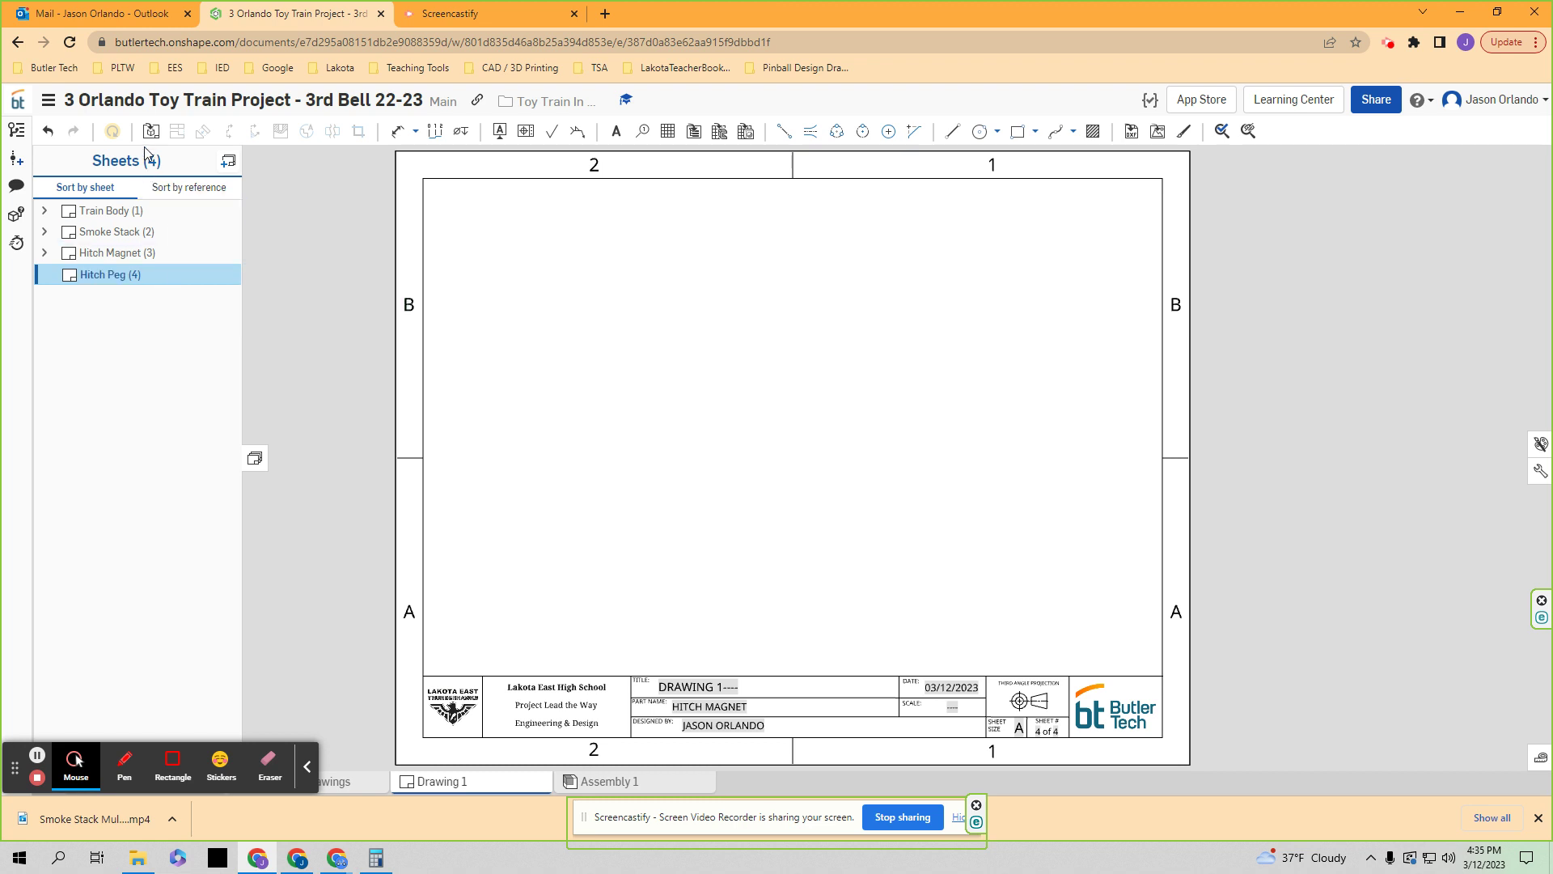
{"action": "left_click", "coordinate": [152, 132]}
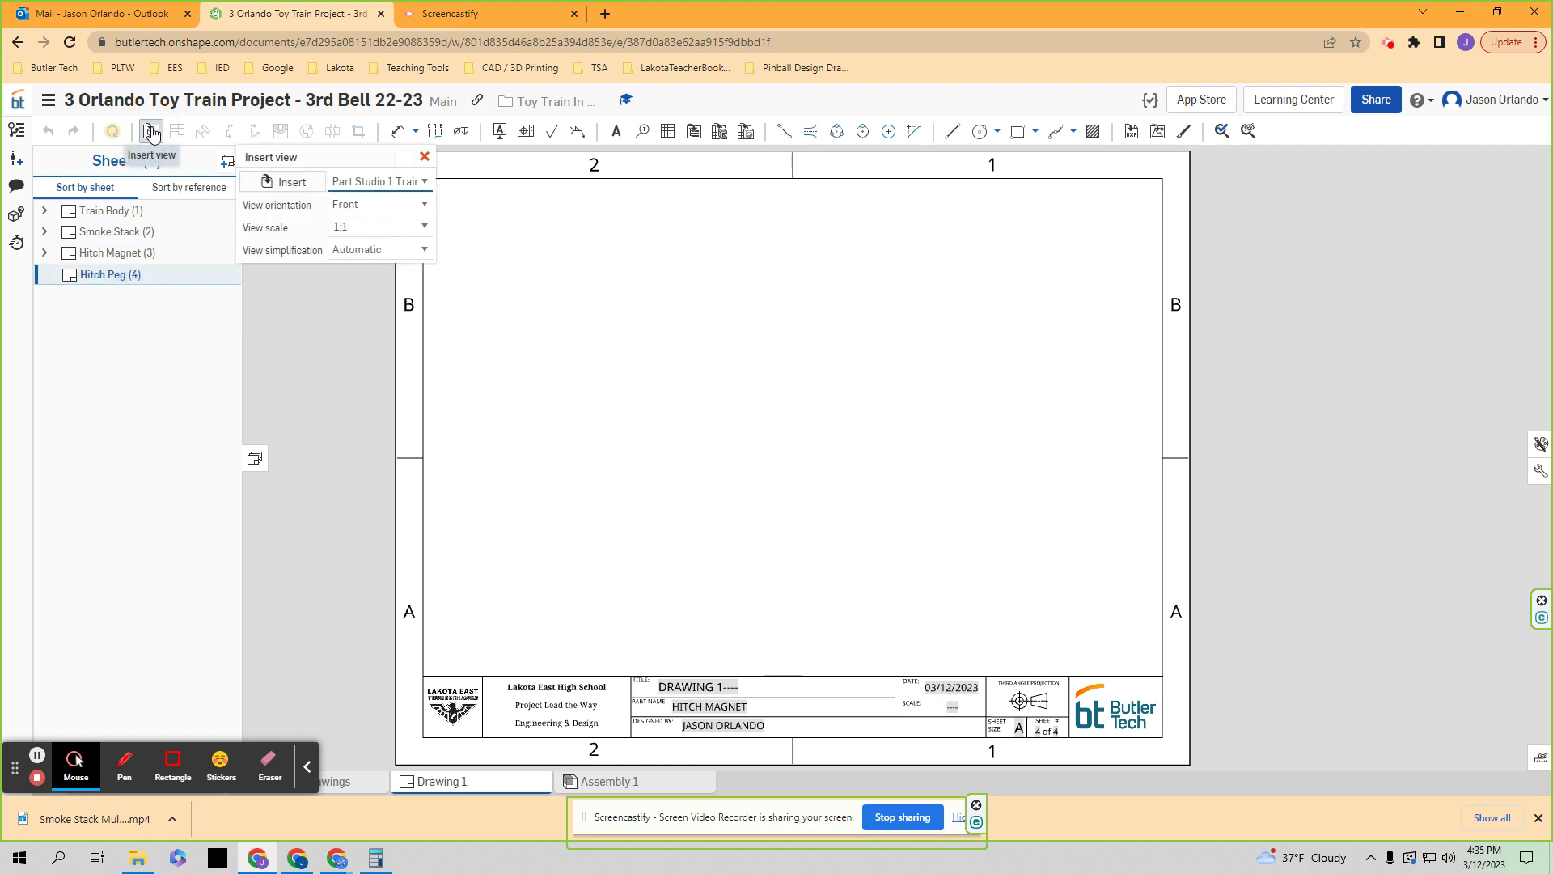
- Place a 4:1 Back view of the Hitch Peg at the lower left, projecting an isometric at upper right
{"action": "left_click", "coordinate": [302, 184]}
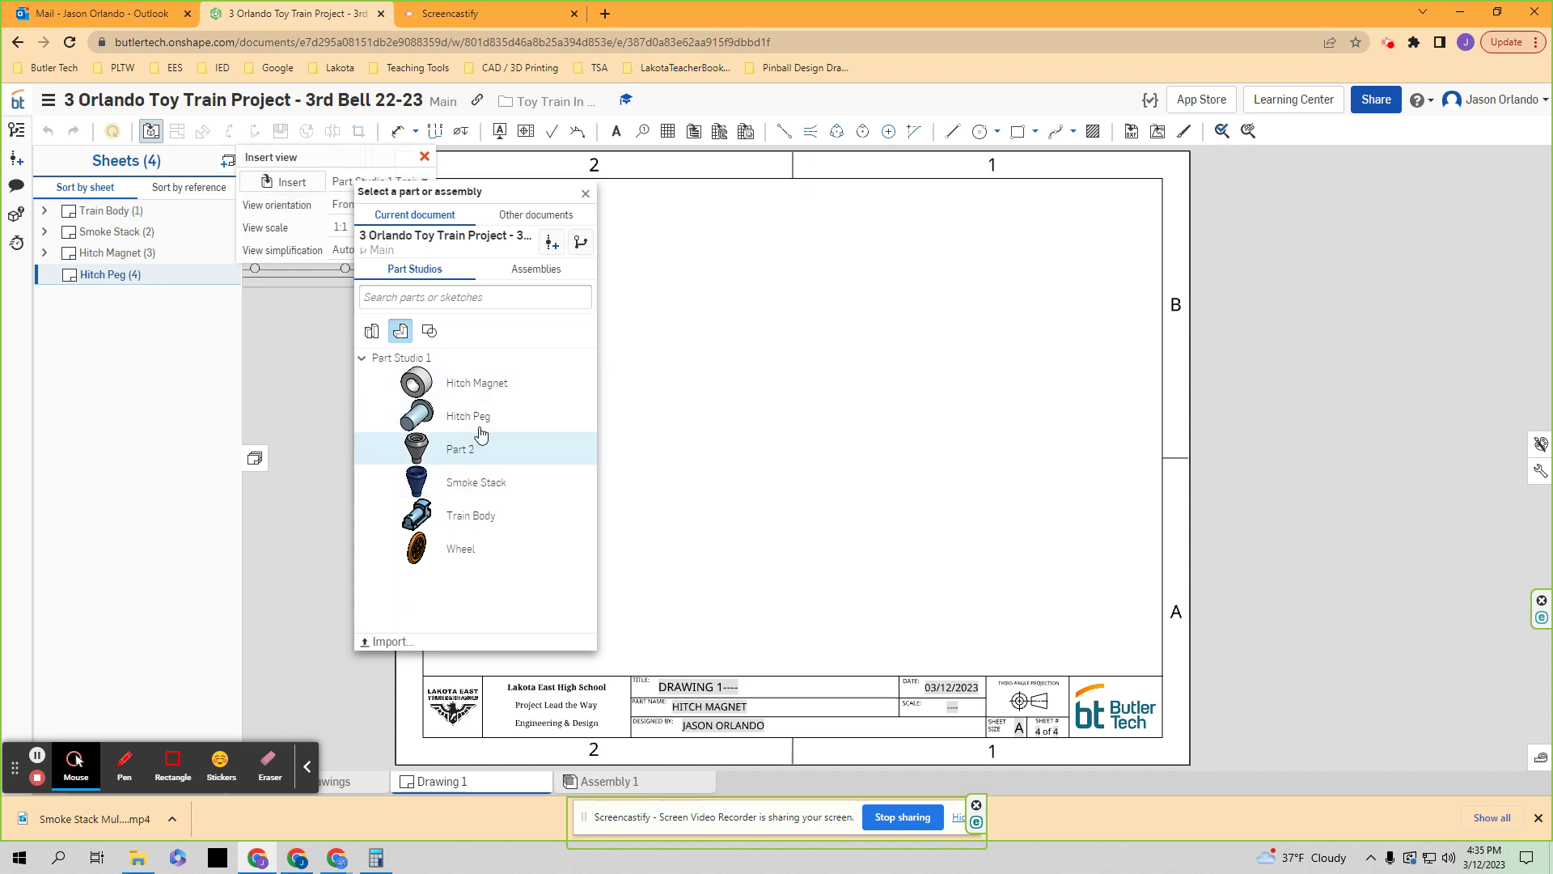
{"action": "left_click", "coordinate": [480, 417]}
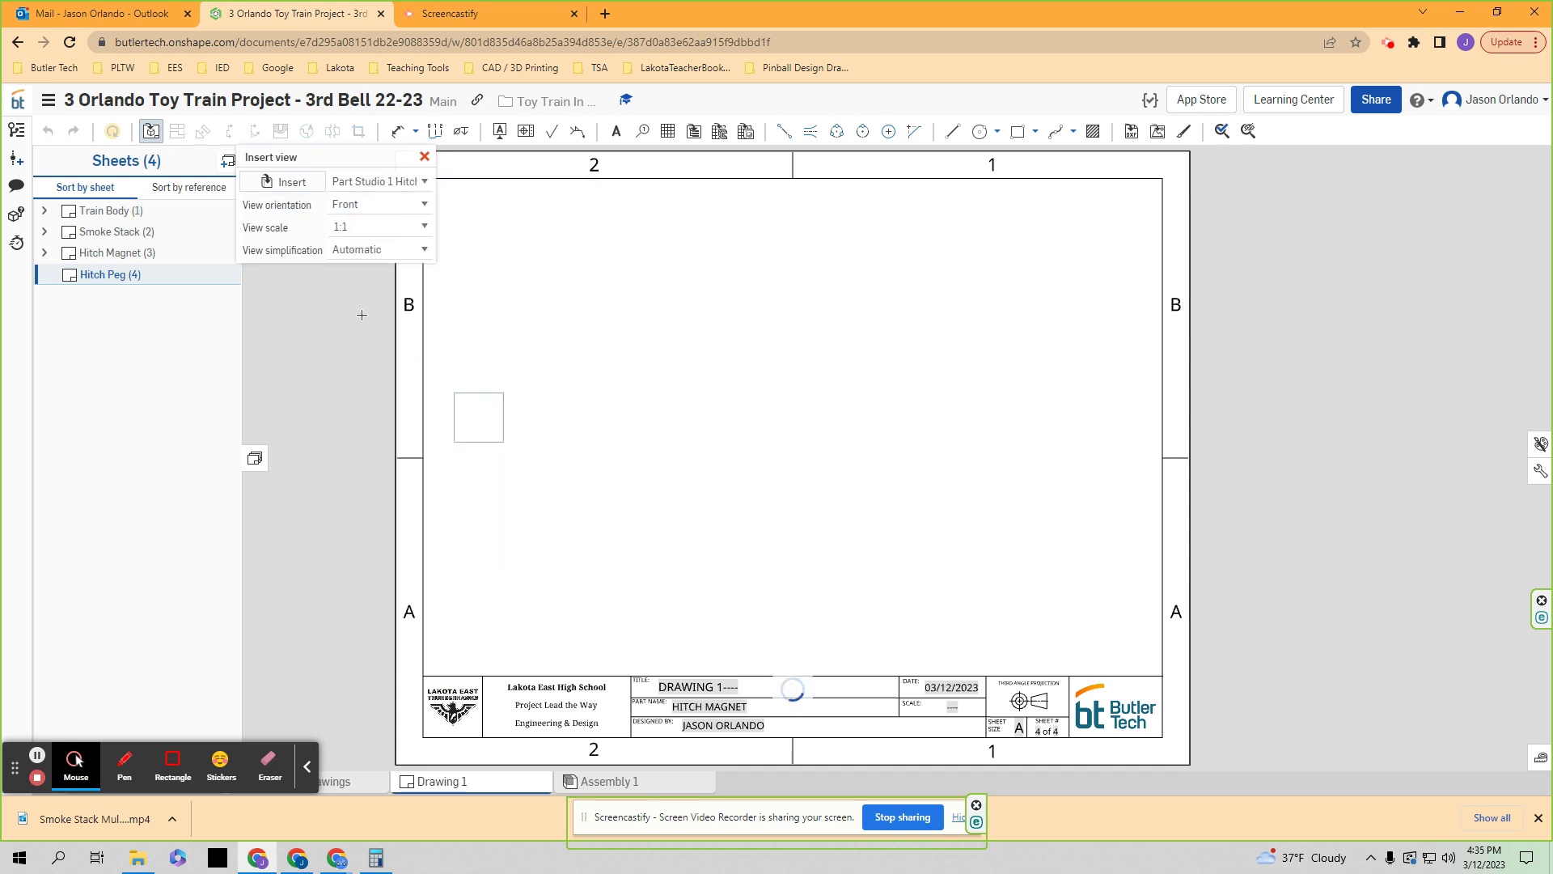
{"action": "left_click", "coordinate": [422, 227]}
{"action": "scroll", "coordinate": [377, 396], "scroll_direction": "down", "scroll_amount": 4}
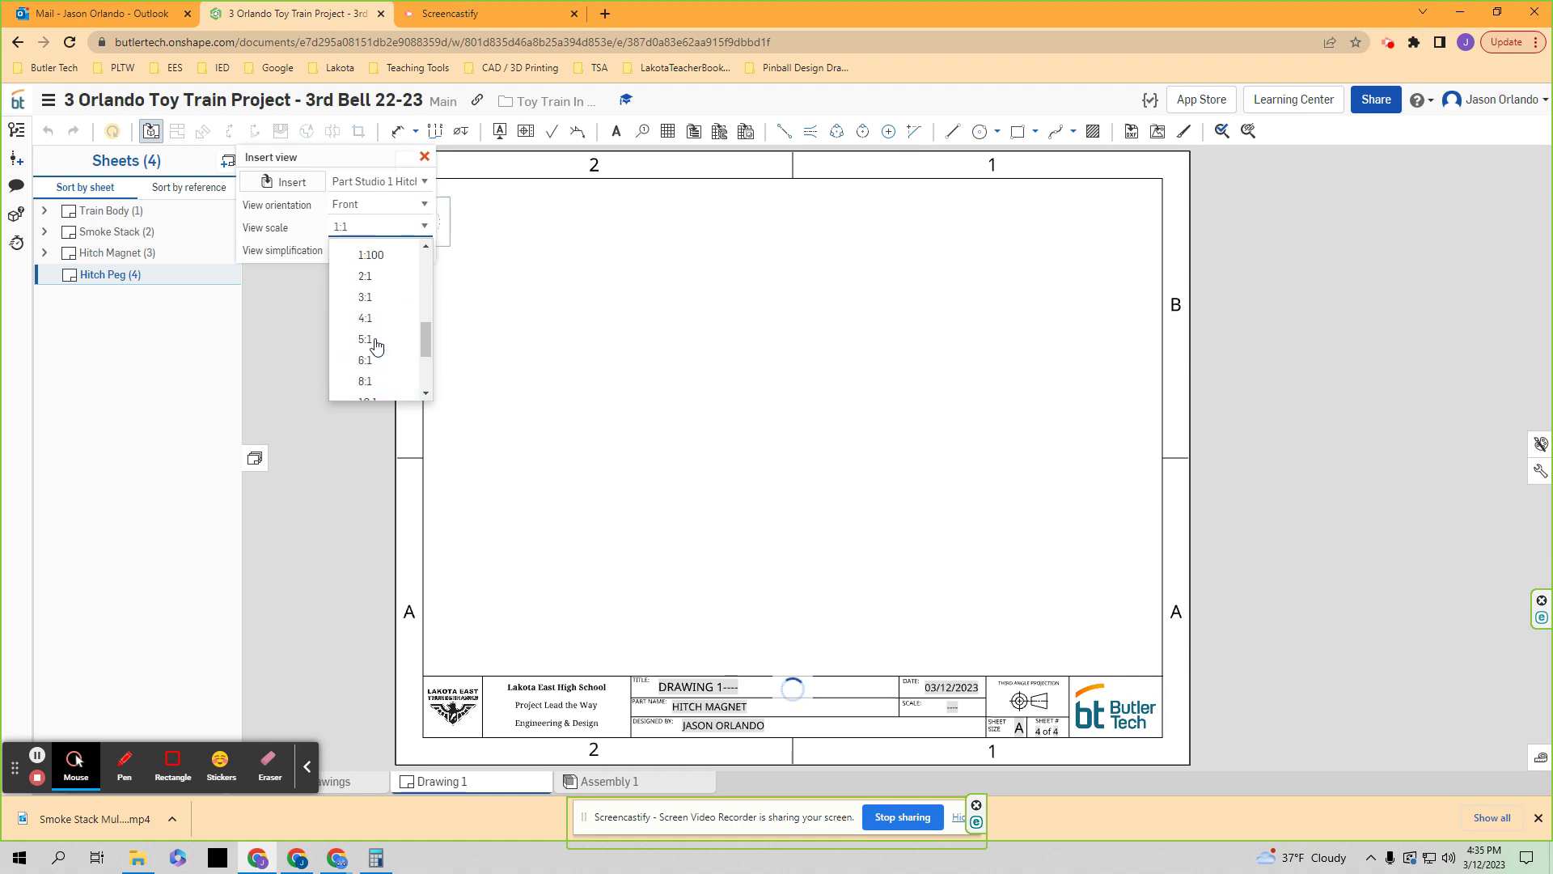
{"action": "left_click", "coordinate": [366, 326]}
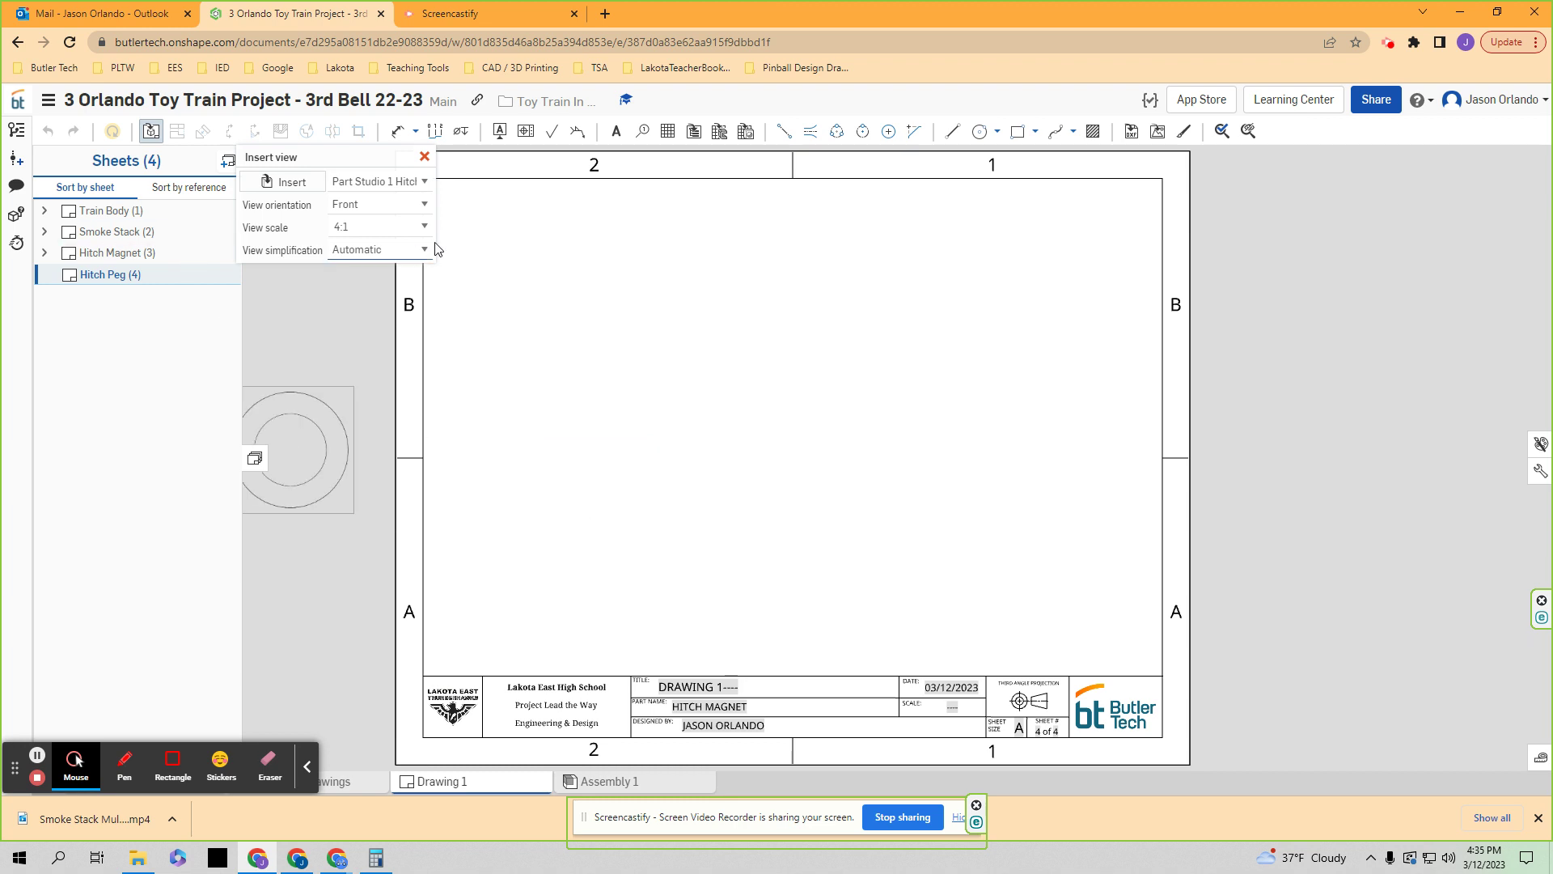
{"action": "left_click", "coordinate": [409, 209]}
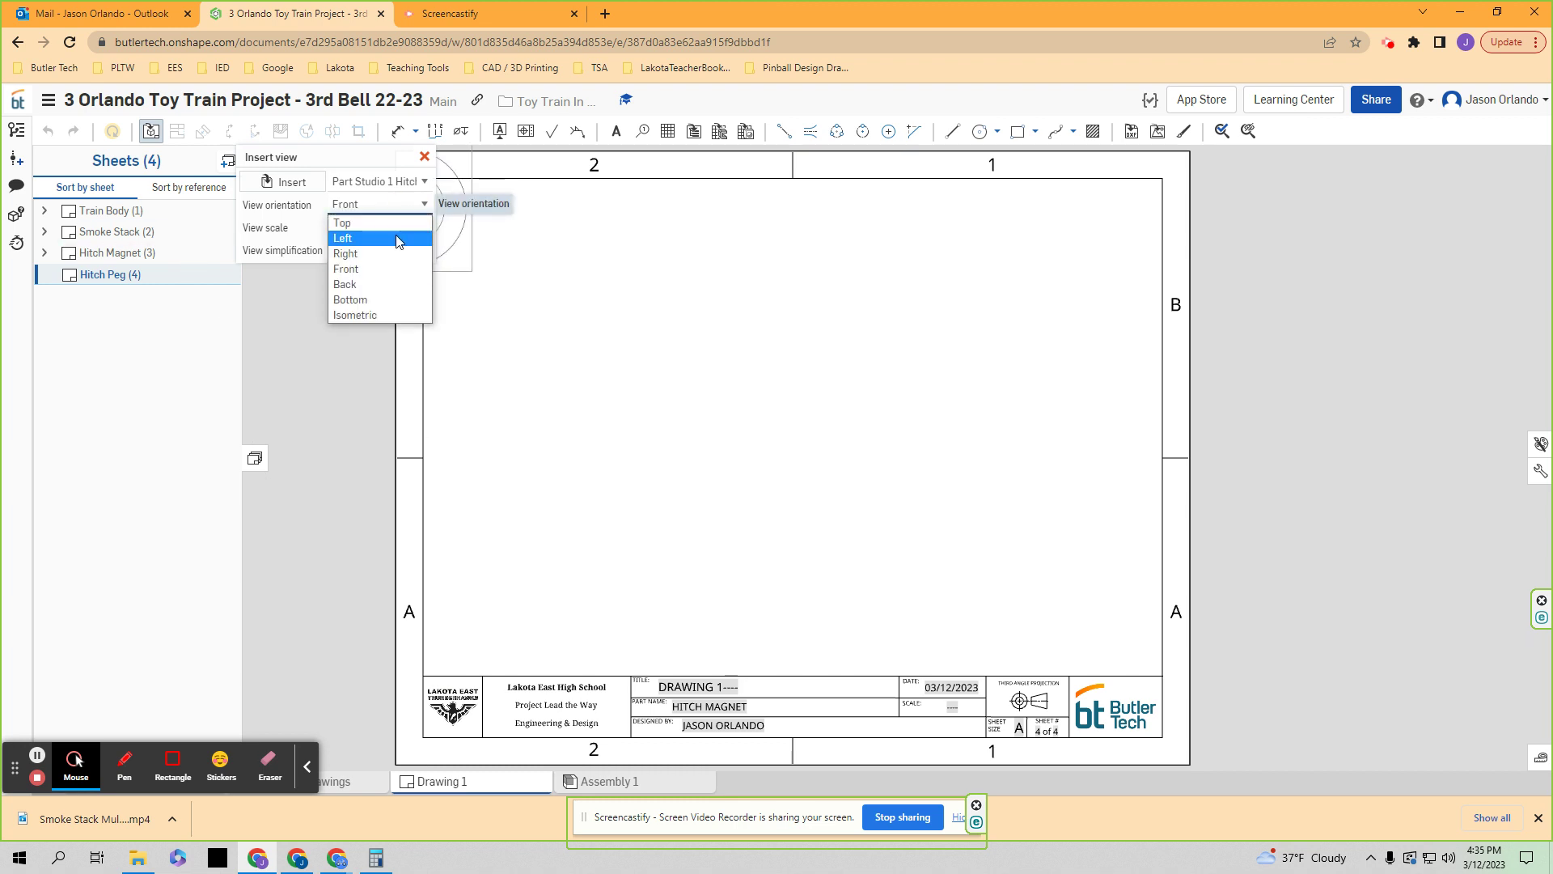
{"action": "left_click", "coordinate": [361, 286]}
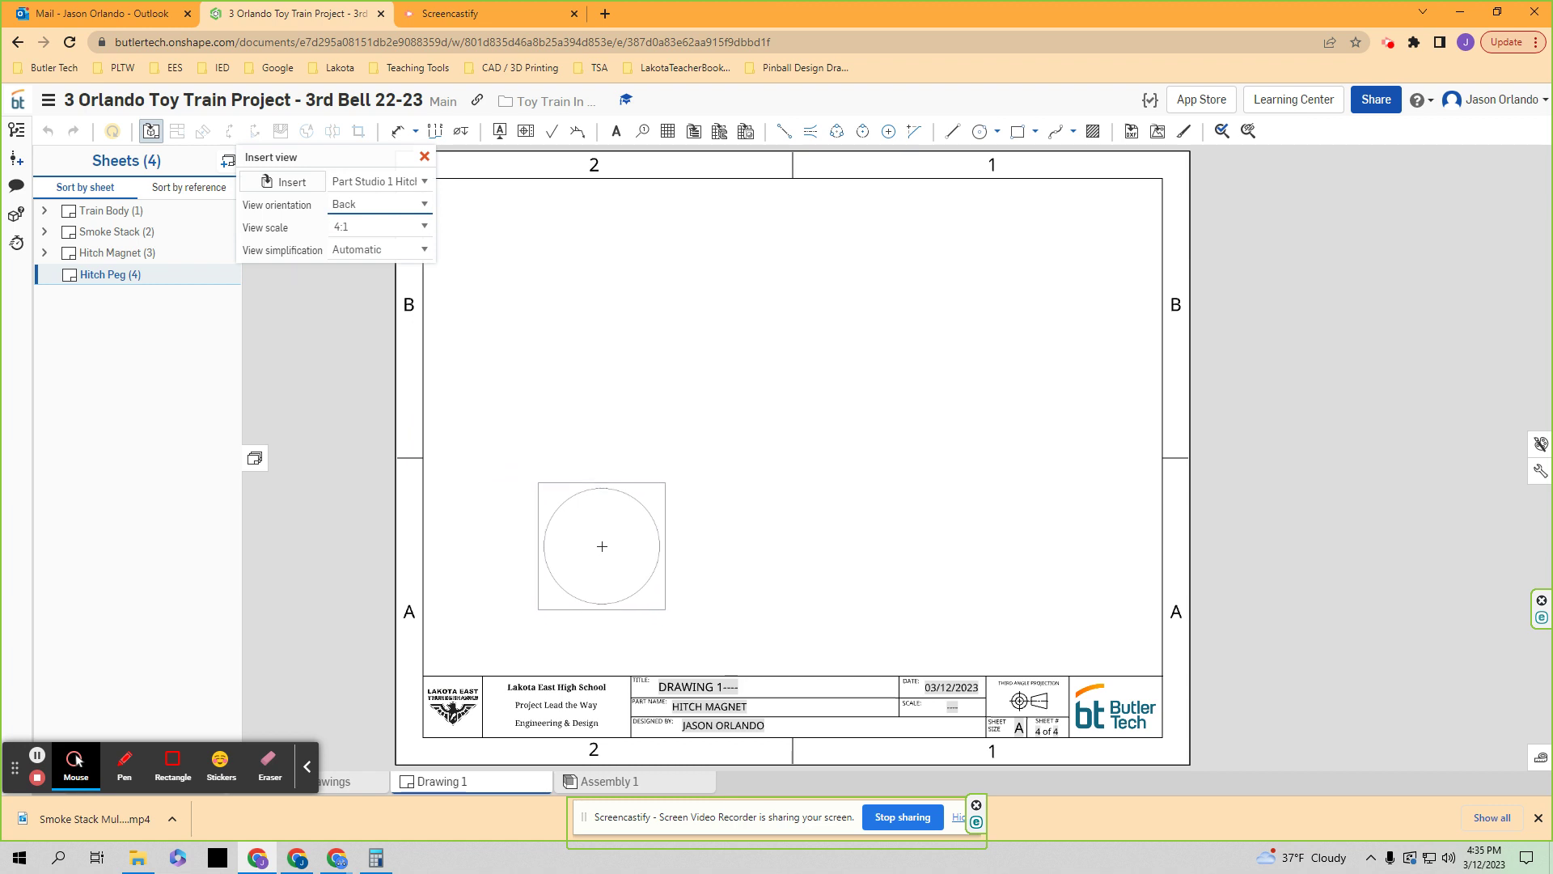
{"action": "left_click", "coordinate": [604, 532]}
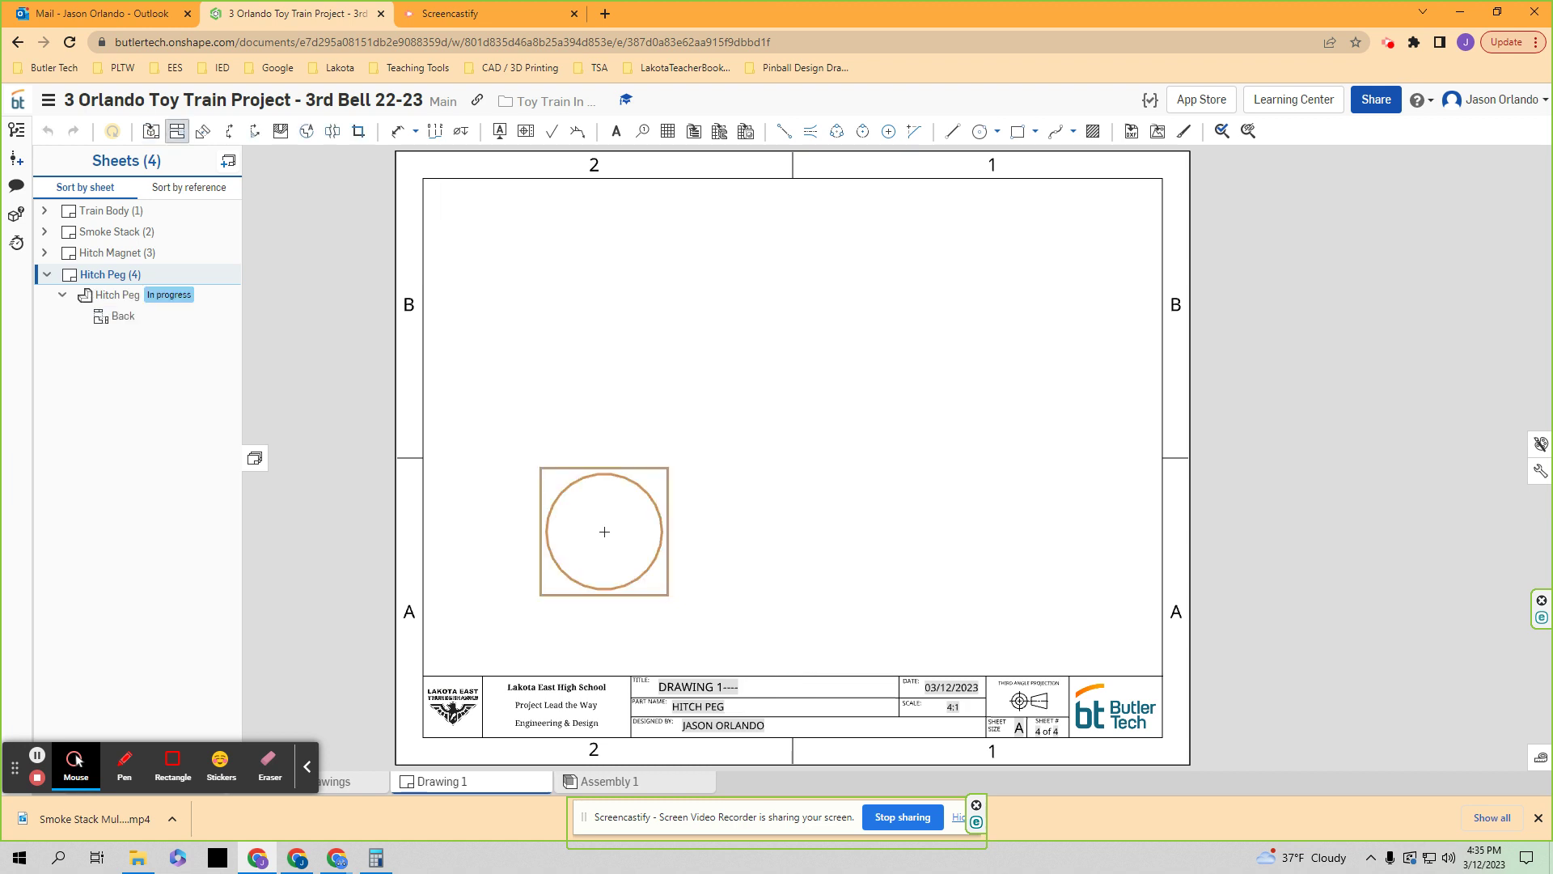
{"action": "left_click", "coordinate": [1035, 300]}
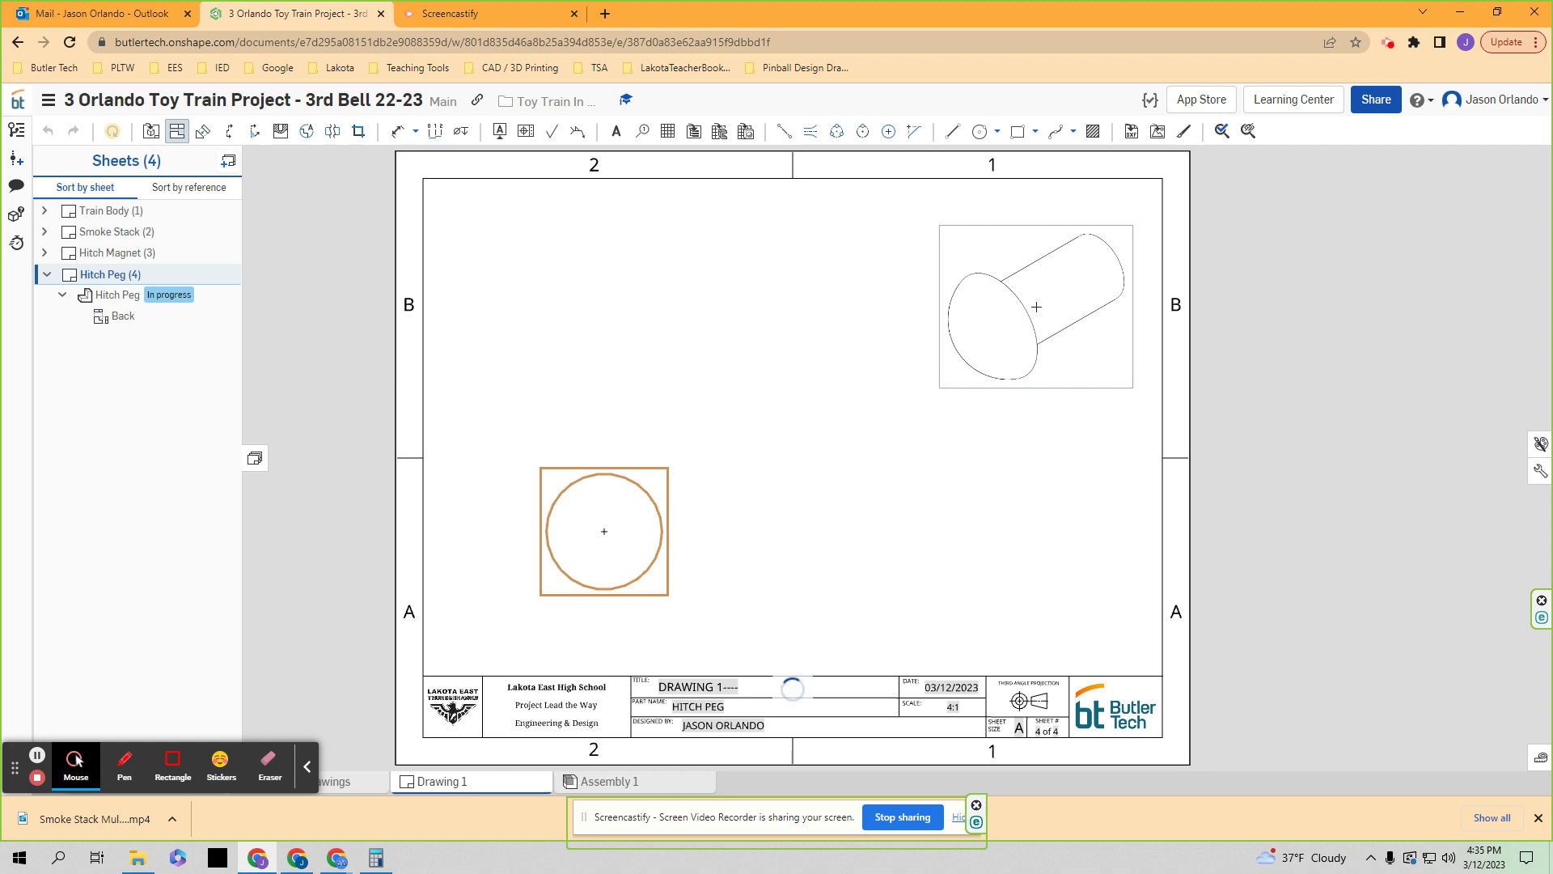
- Render the Hitch Peg isometric view shaded
{"action": "key", "text": "Escape"}
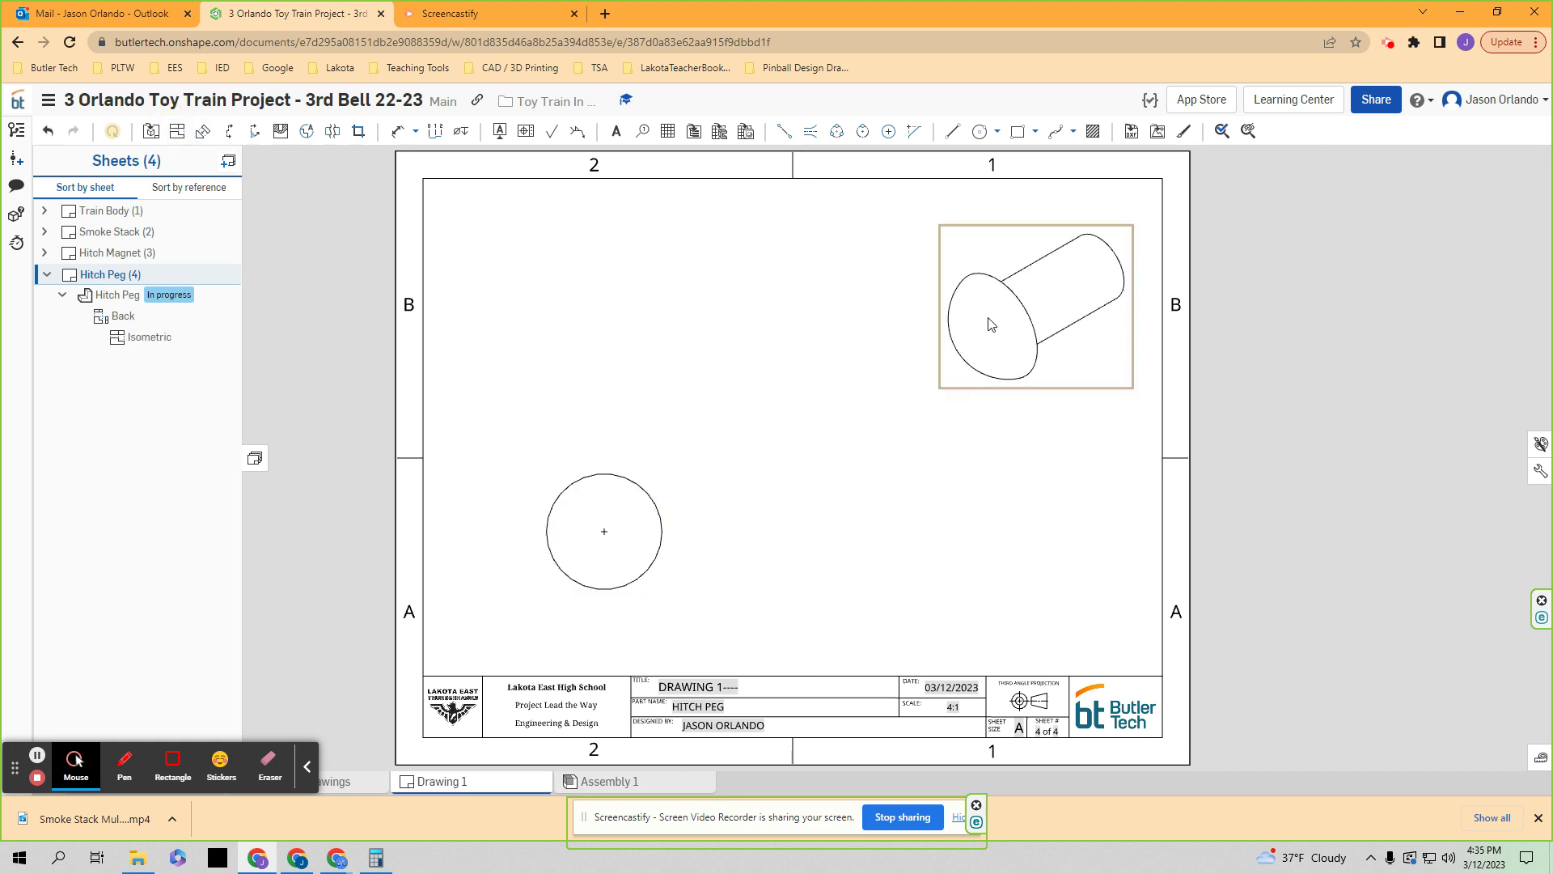
{"action": "right_click", "coordinate": [988, 325]}
{"action": "mouse_move", "coordinate": [1026, 301]}
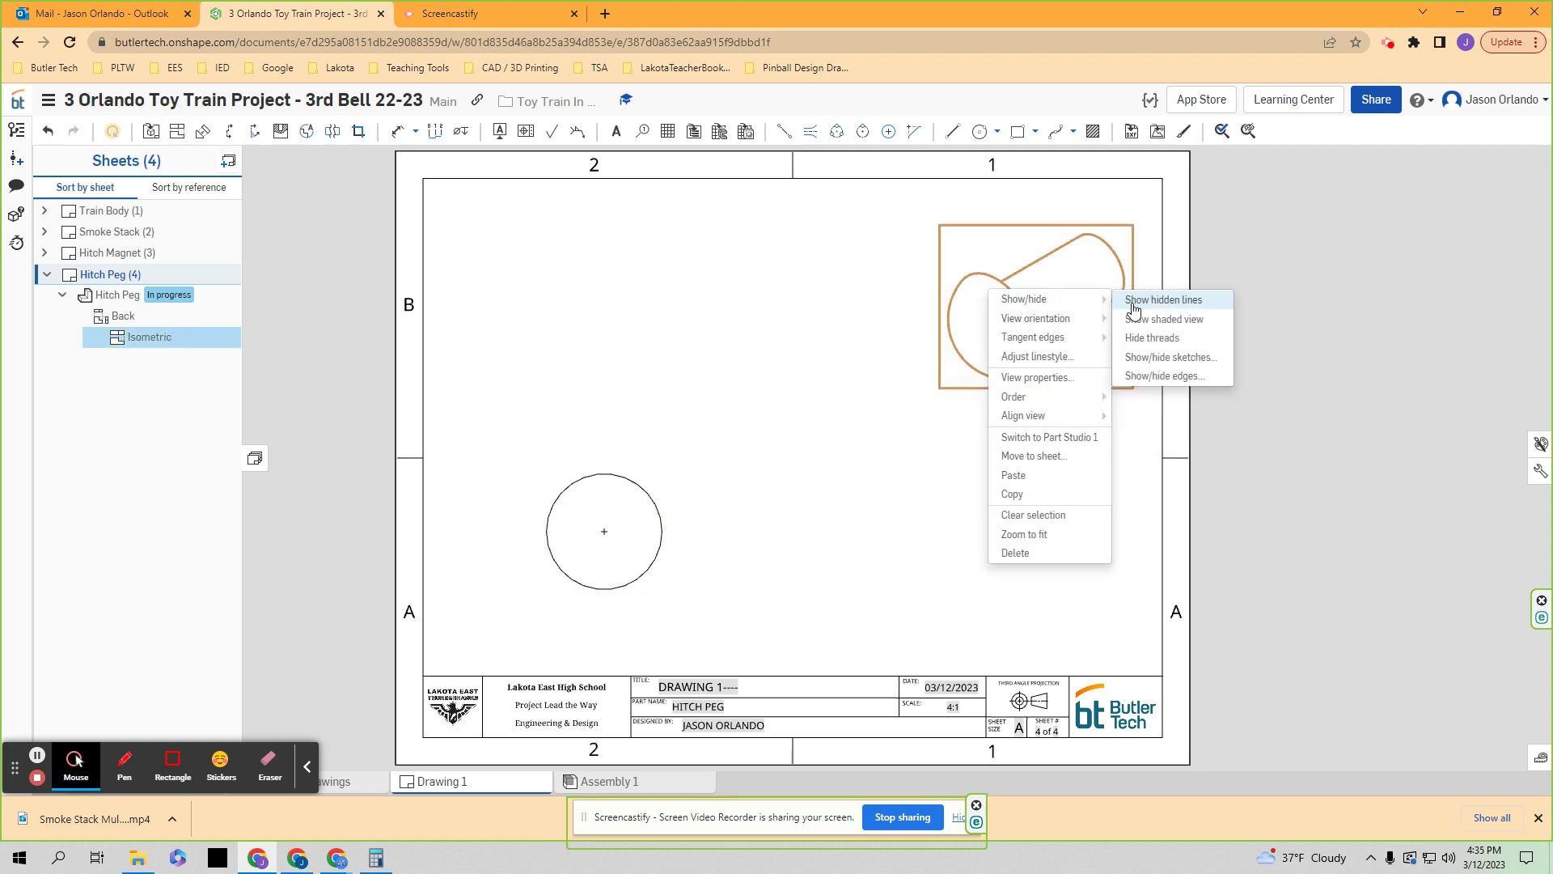
{"action": "left_click", "coordinate": [1187, 326]}
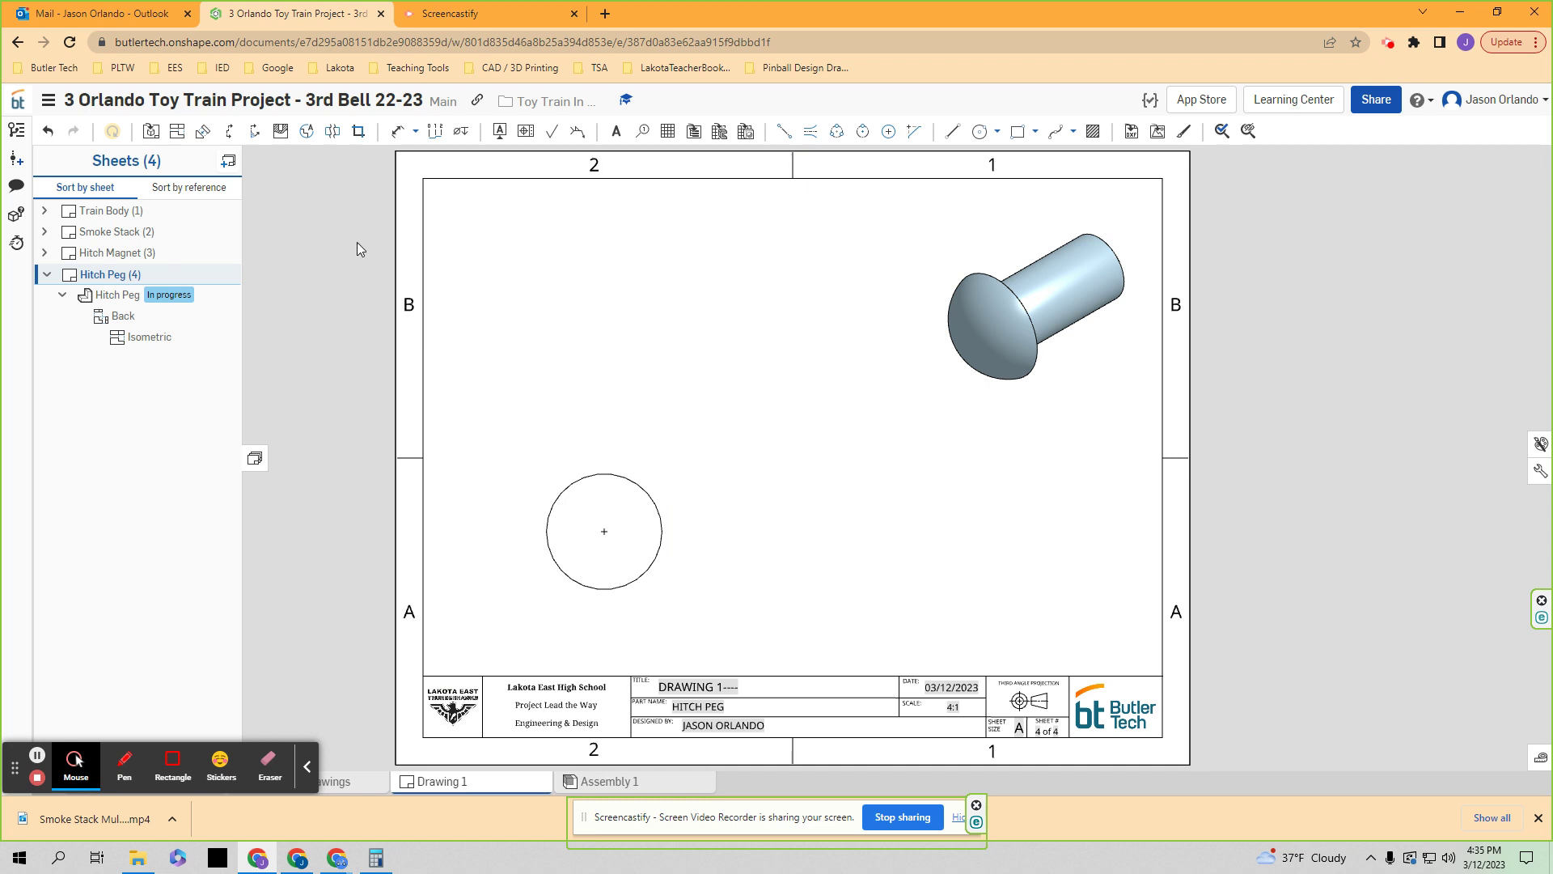
{"action": "left_click", "coordinate": [228, 130]}
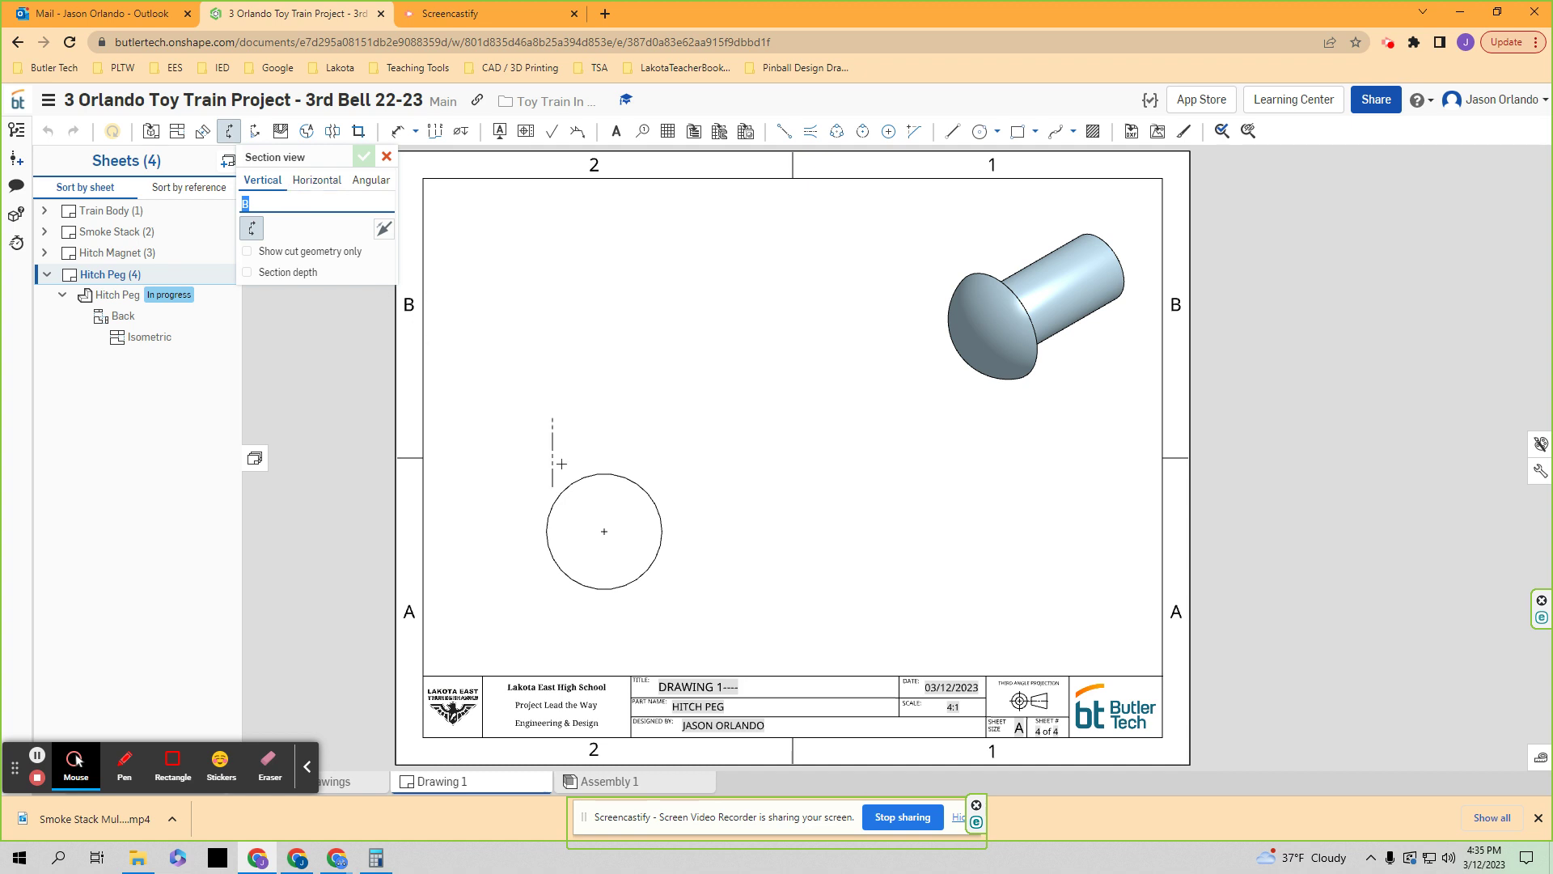
- Draw section line B down to the circle's centre and out to its right edge, placing view B-B beside it
{"action": "scroll", "coordinate": [620, 518], "scroll_direction": "up", "scroll_amount": 3}
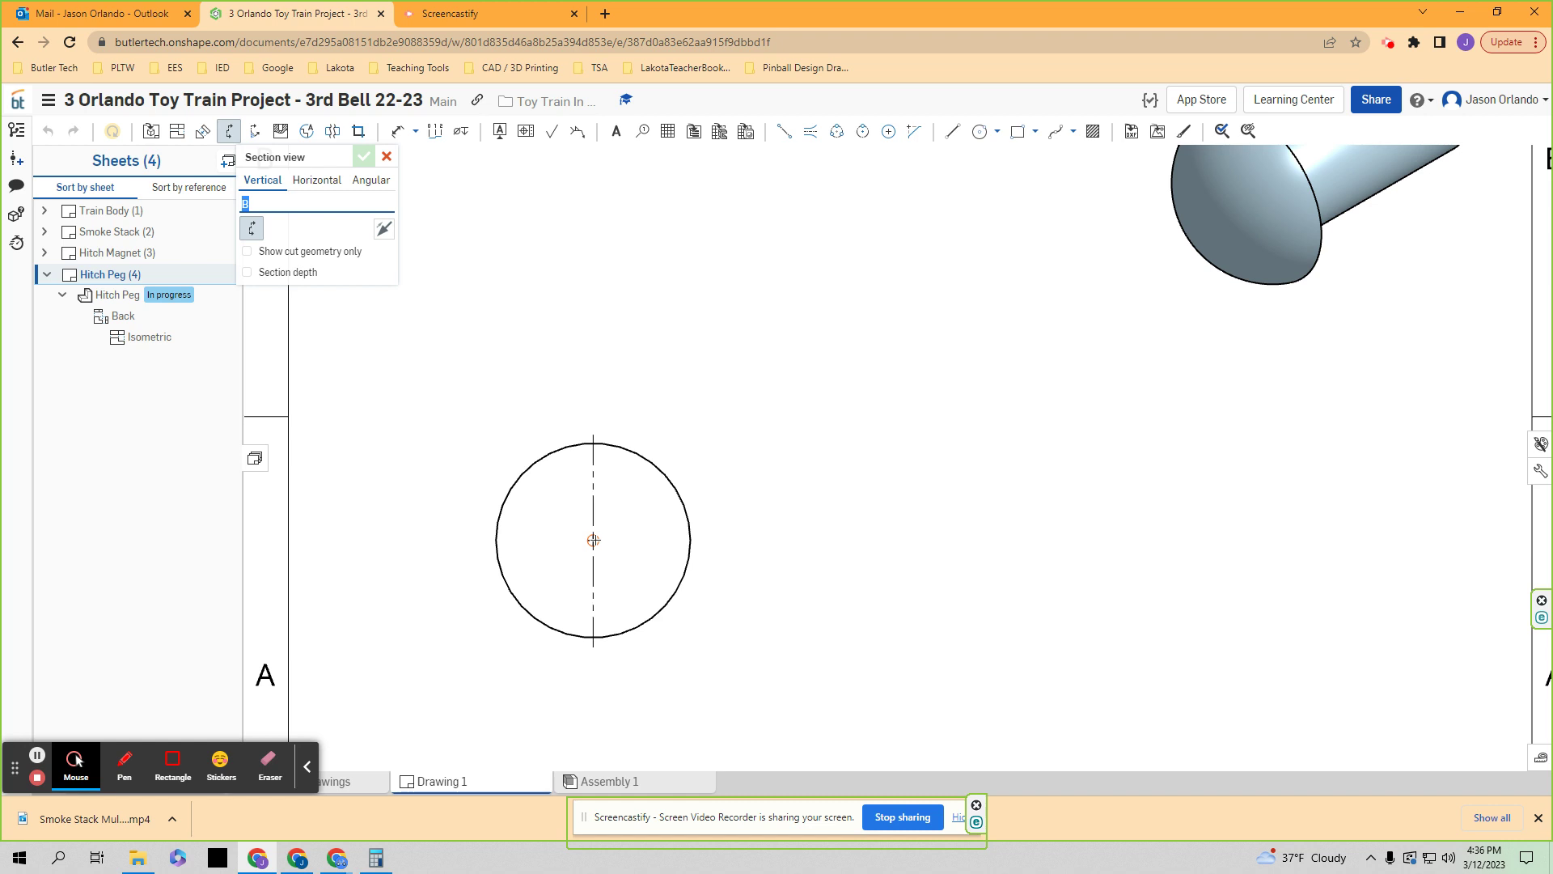
{"action": "left_click", "coordinate": [593, 539]}
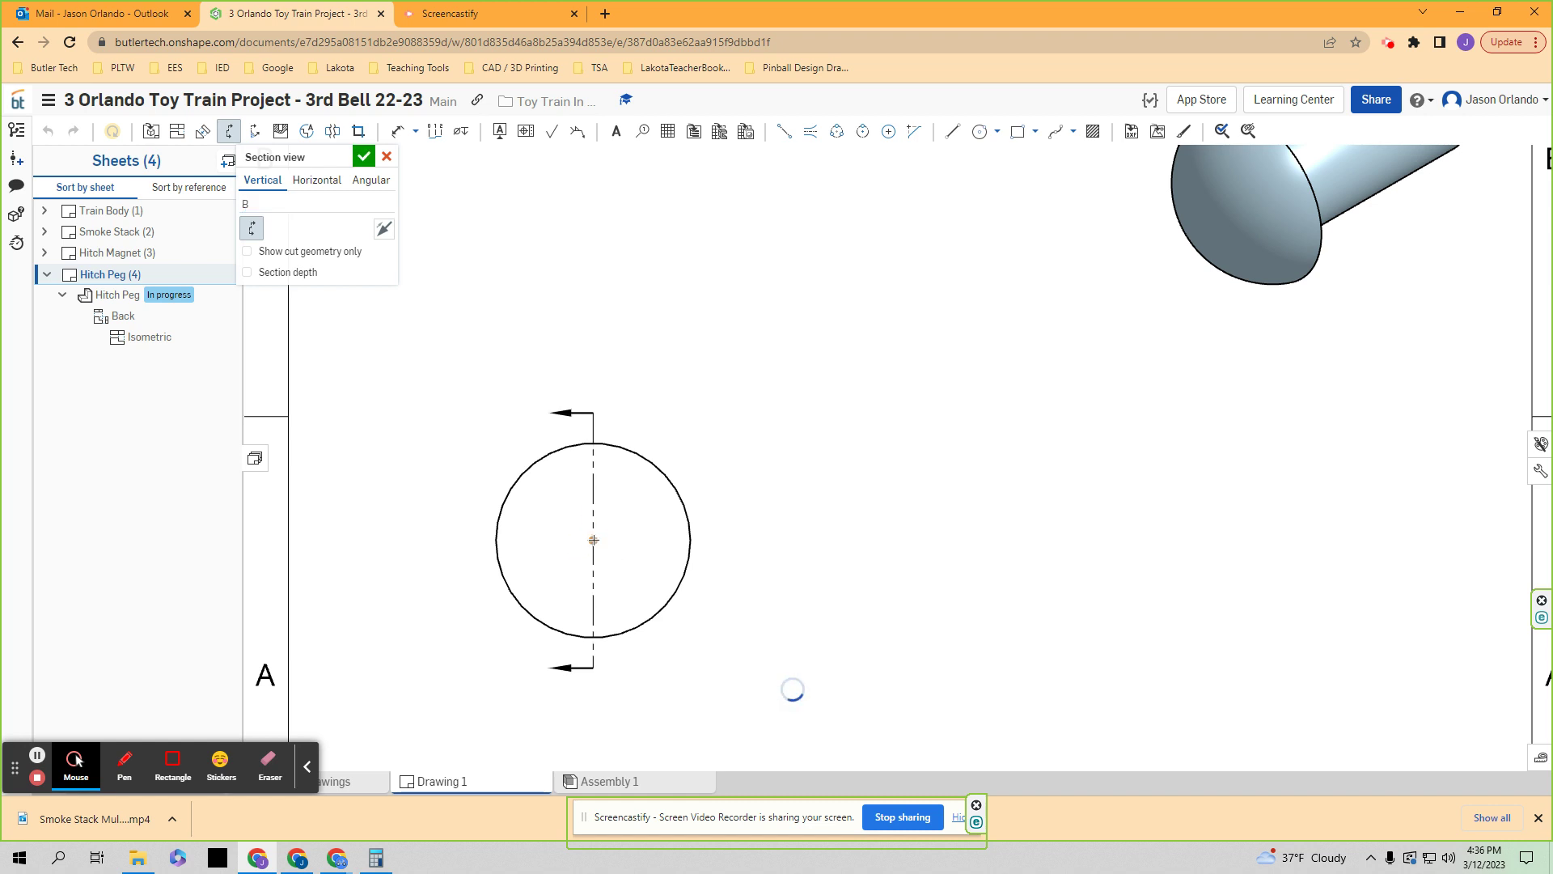
{"action": "scroll", "coordinate": [592, 540], "scroll_direction": "up", "scroll_amount": 5}
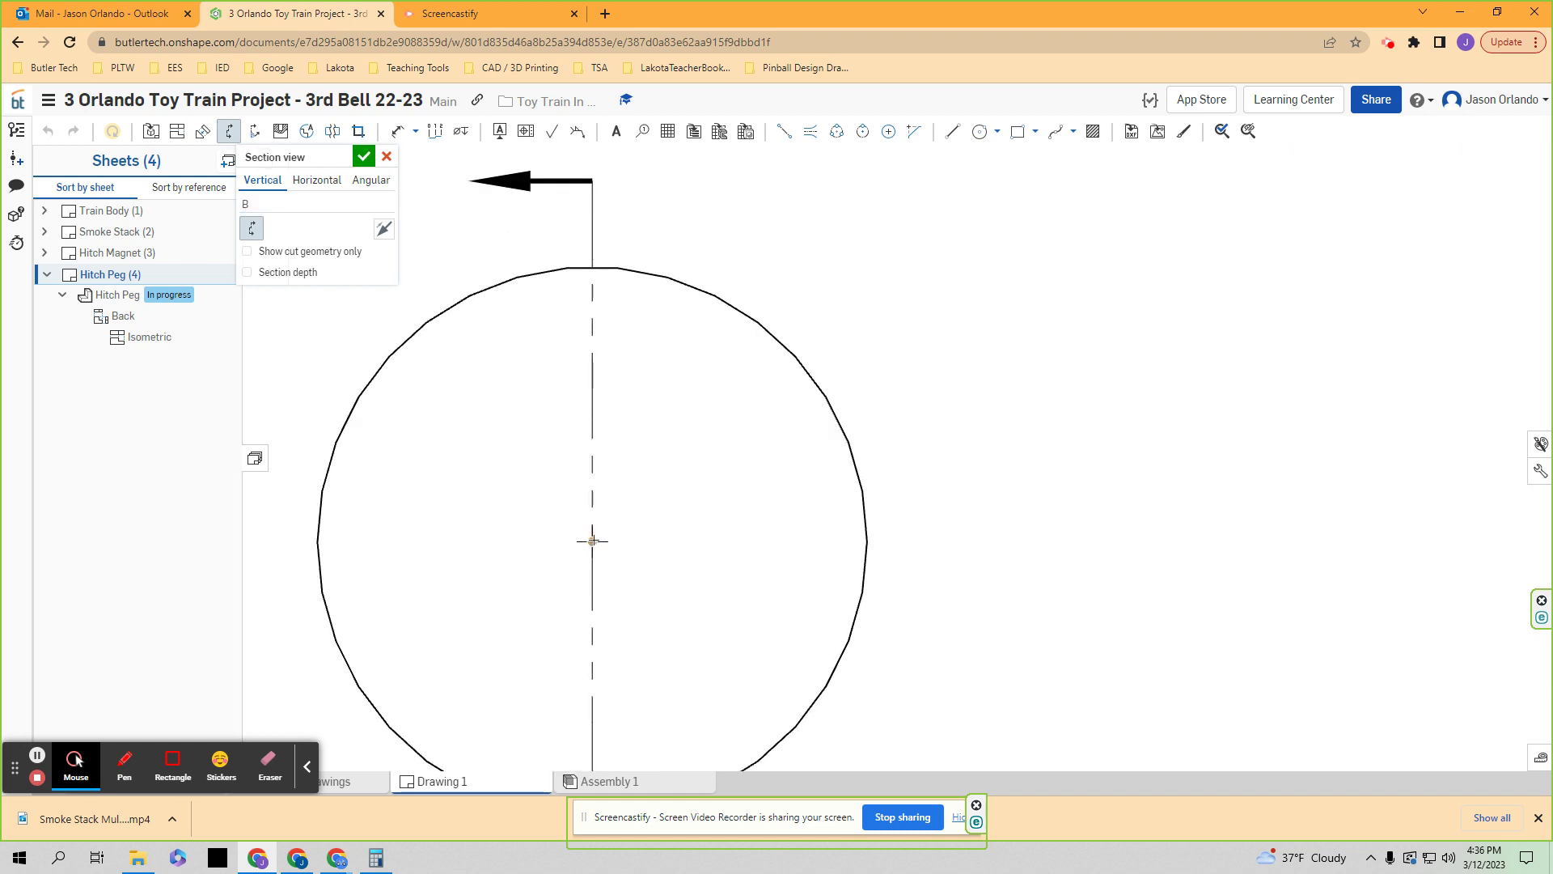
{"action": "scroll", "coordinate": [826, 547], "scroll_direction": "up", "scroll_amount": 2}
{"action": "scroll", "coordinate": [827, 547], "scroll_direction": "up", "scroll_amount": 1}
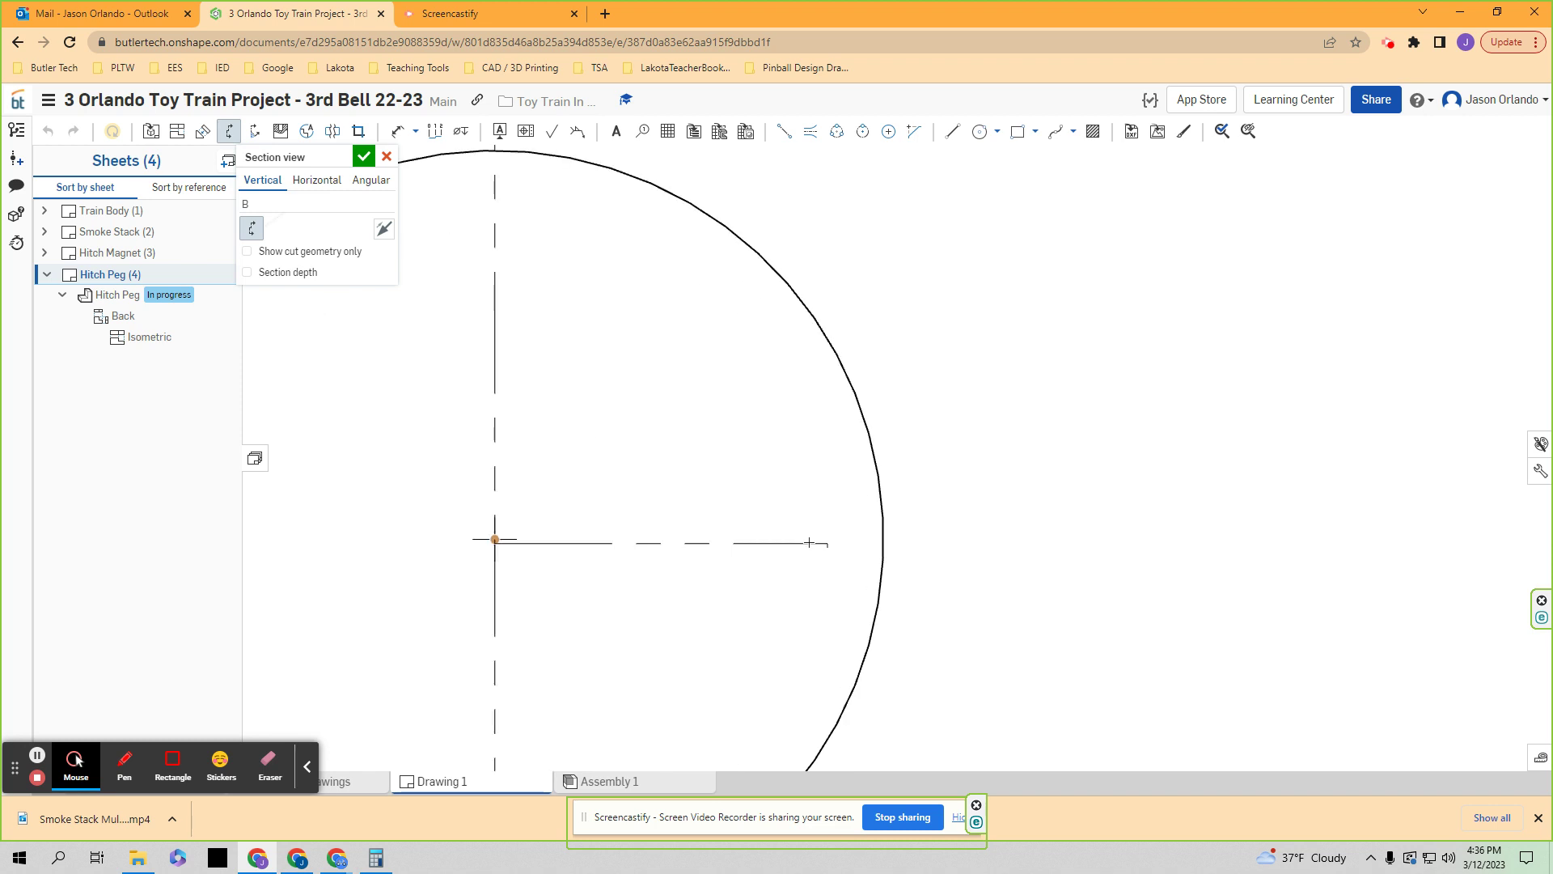
{"action": "scroll", "coordinate": [592, 546], "scroll_direction": "up", "scroll_amount": 1}
{"action": "left_click", "coordinate": [493, 547]}
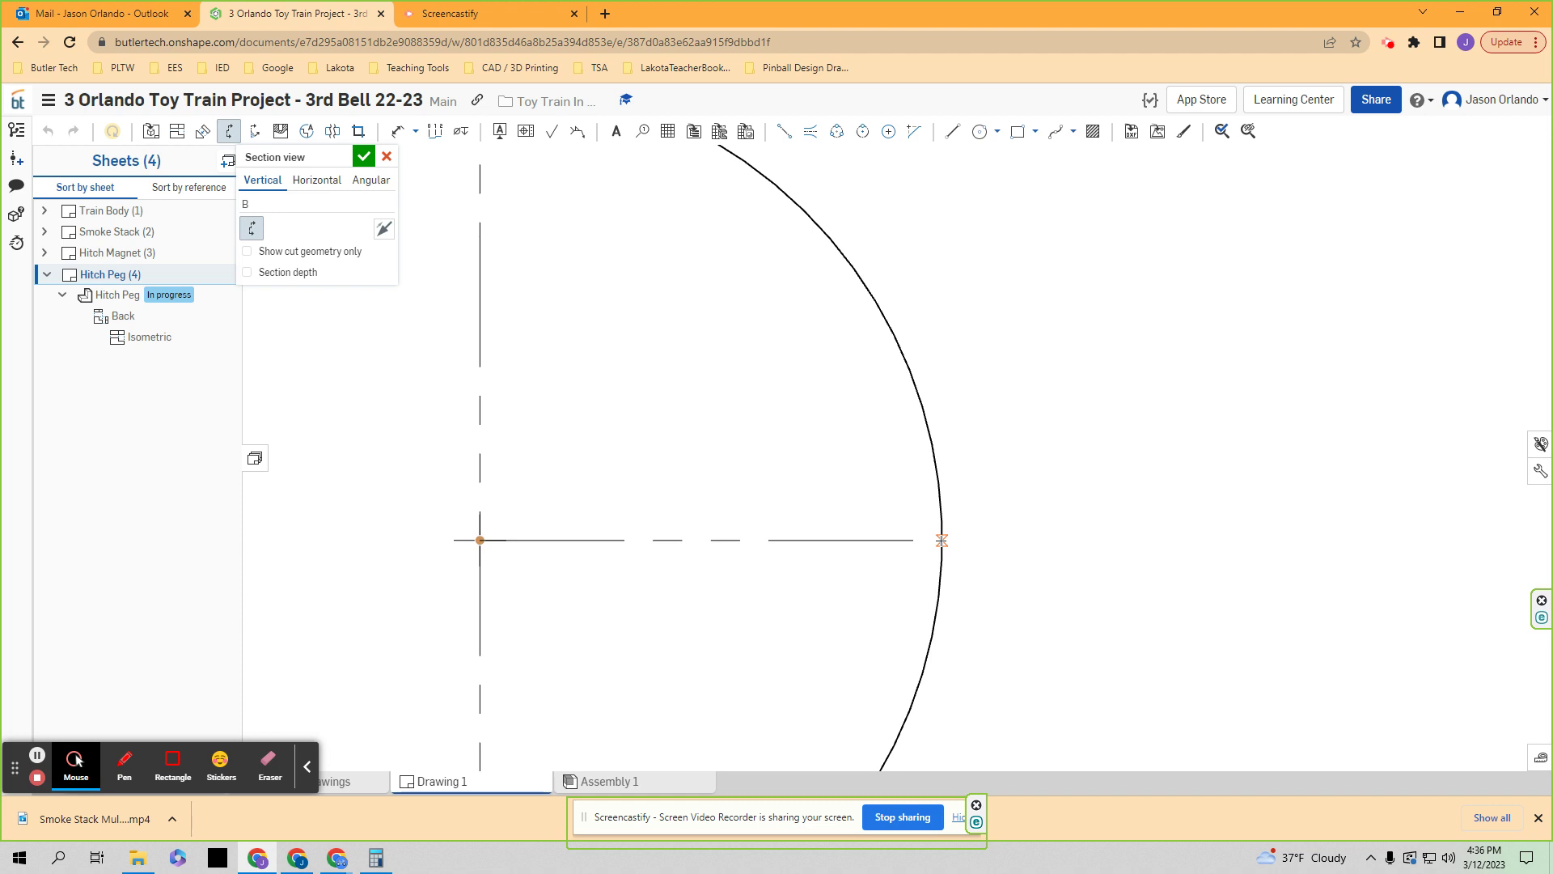
{"action": "left_click", "coordinate": [942, 540]}
{"action": "scroll", "coordinate": [939, 538], "scroll_direction": "down", "scroll_amount": 3}
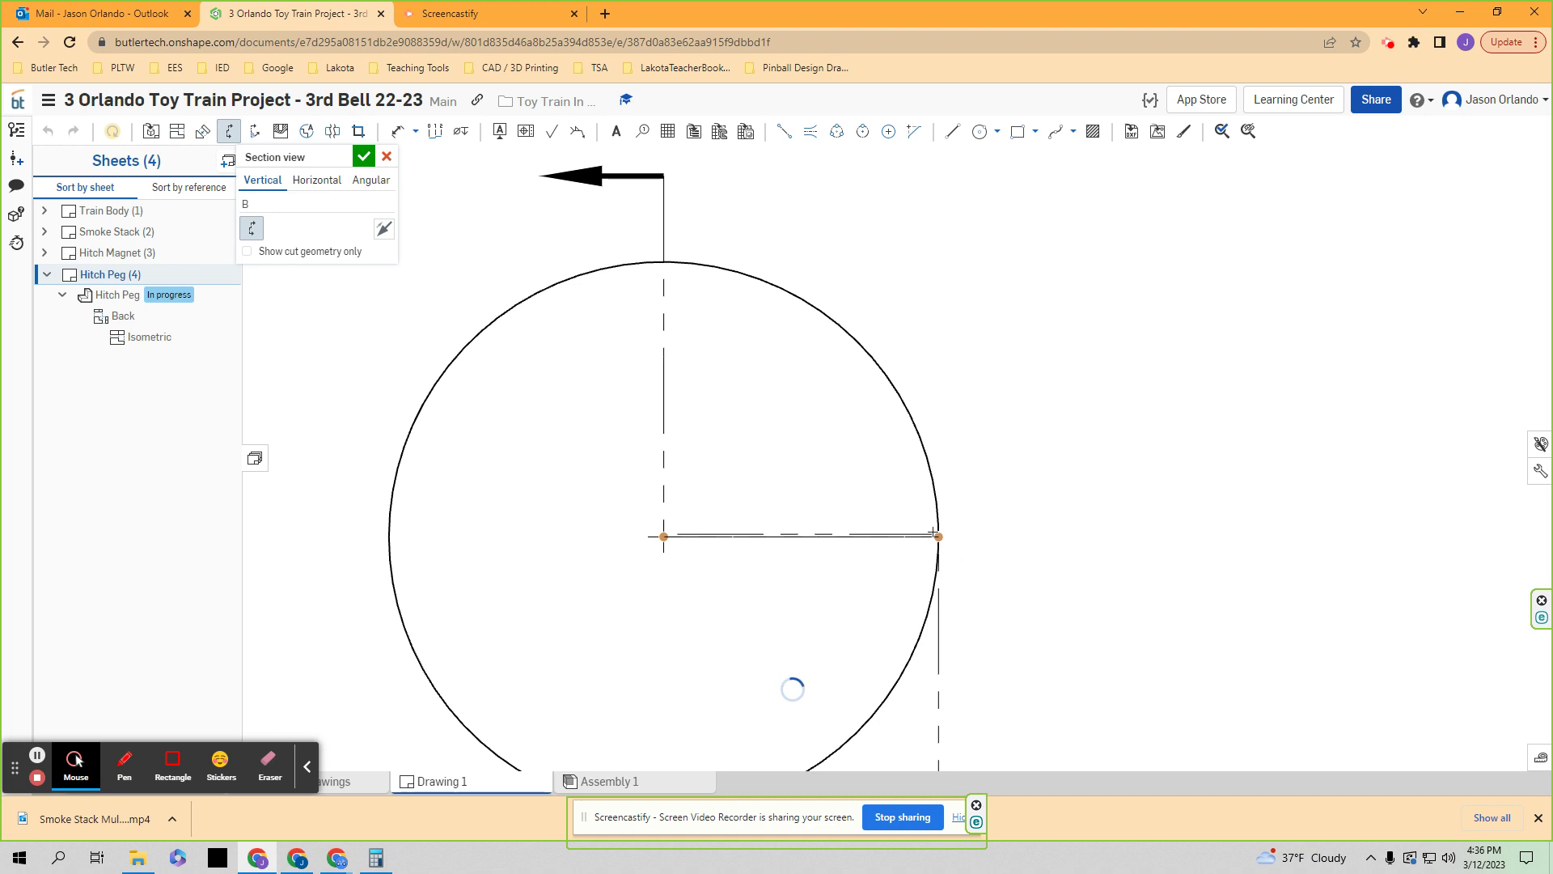
{"action": "scroll", "coordinate": [933, 534], "scroll_direction": "down", "scroll_amount": 5}
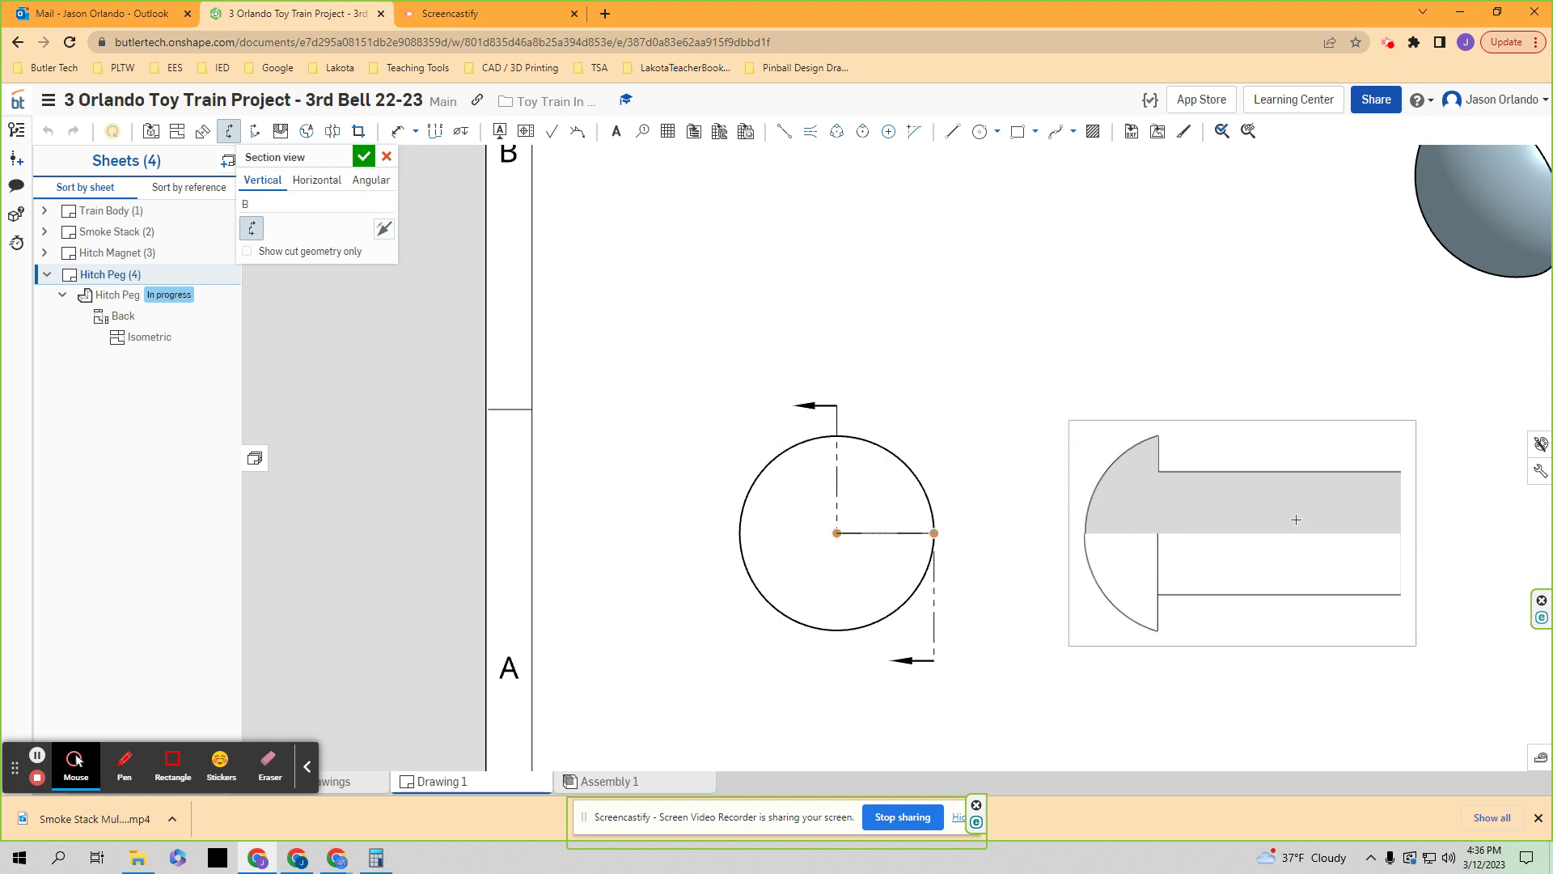
{"action": "right_click_drag", "start_coordinate": [1286, 519], "coordinate": [1036, 548]}
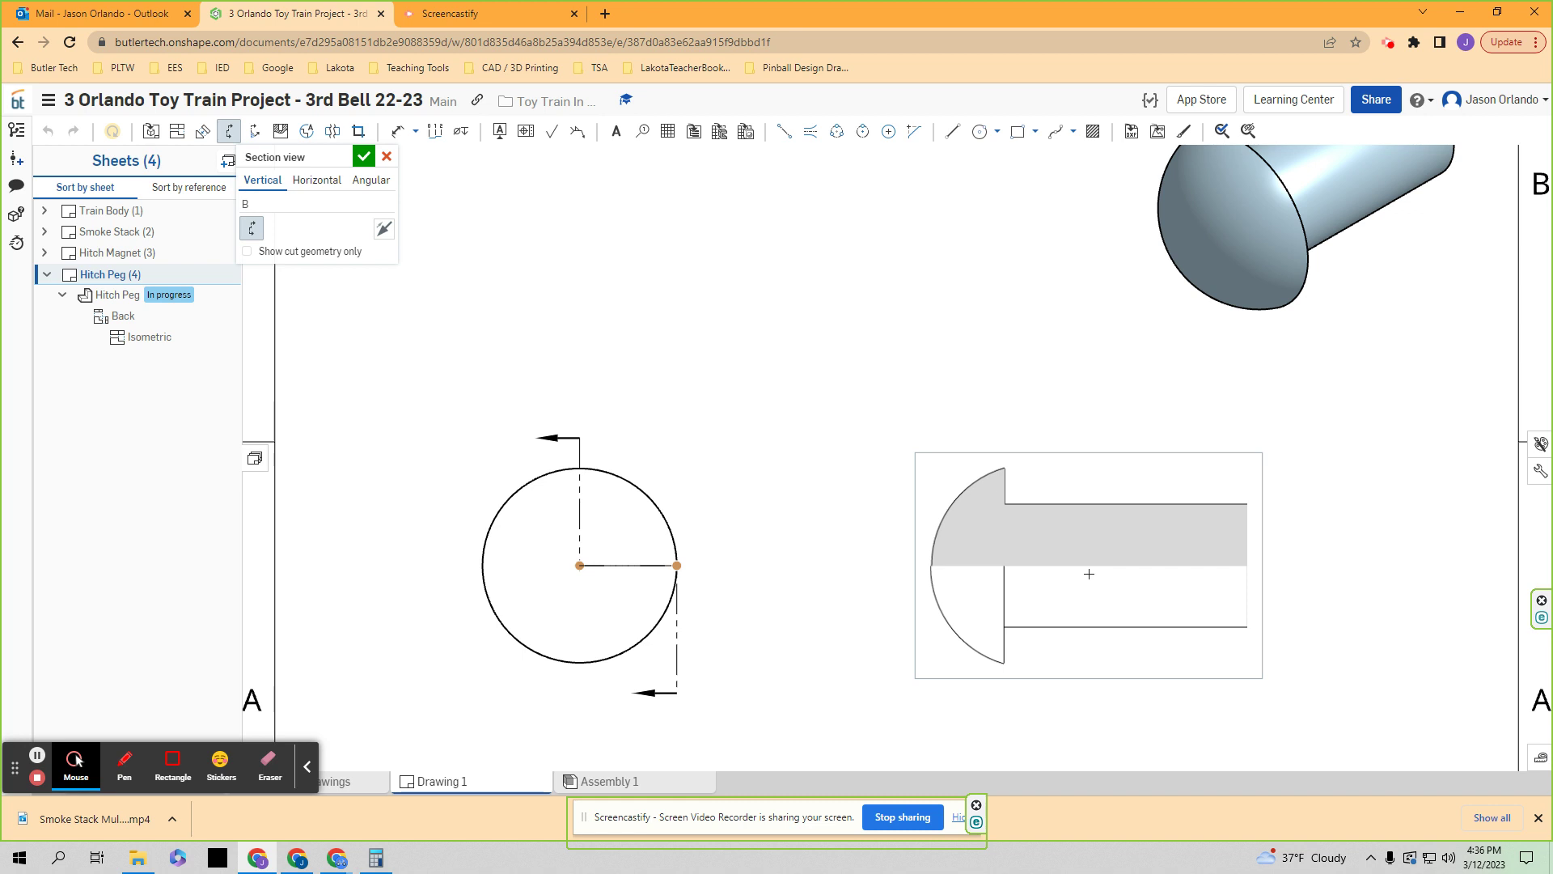
{"action": "left_click", "coordinate": [1088, 574]}
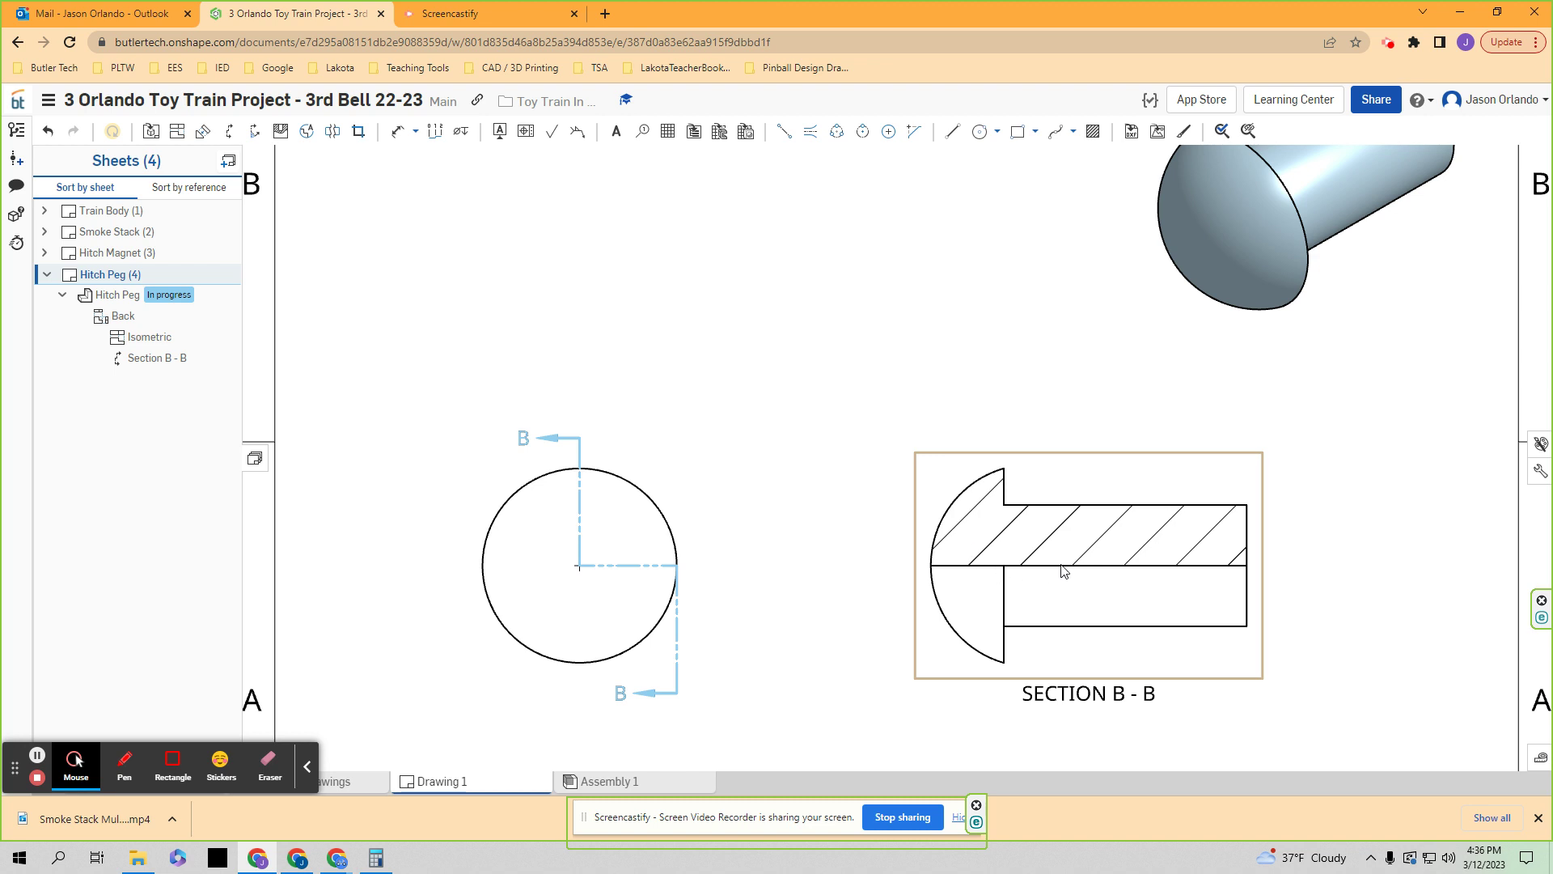
- Zoom out to see the whole Hitch Peg sheet with section view B-B
{"action": "scroll", "coordinate": [805, 576], "scroll_direction": "down", "scroll_amount": 4}
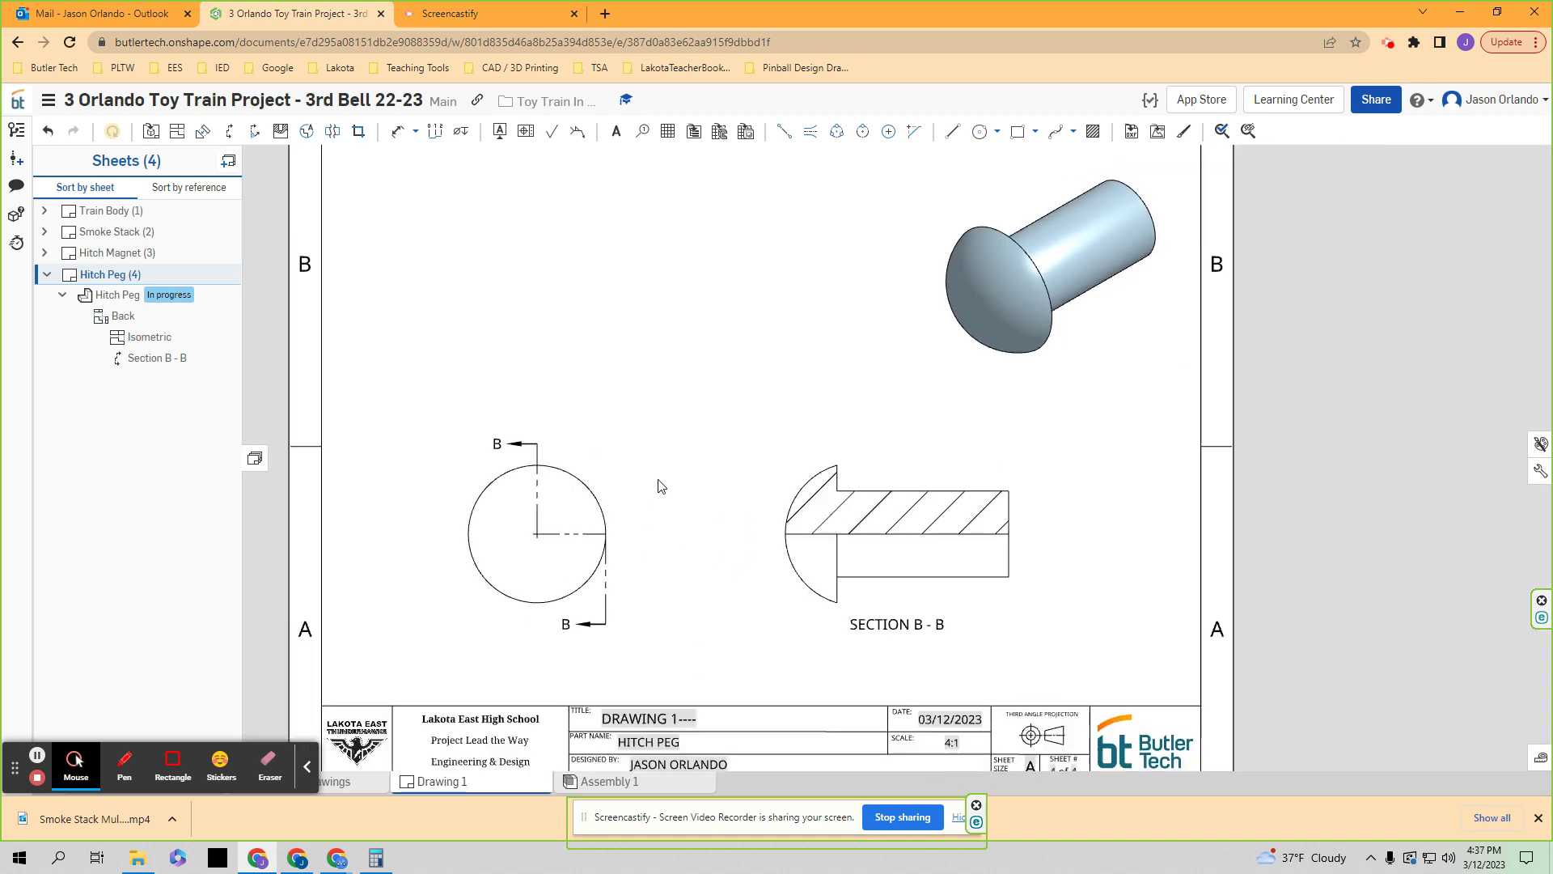
{"action": "scroll", "coordinate": [658, 485], "scroll_direction": "down", "scroll_amount": 2}
{"action": "scroll", "coordinate": [627, 482], "scroll_direction": "down", "scroll_amount": 1}
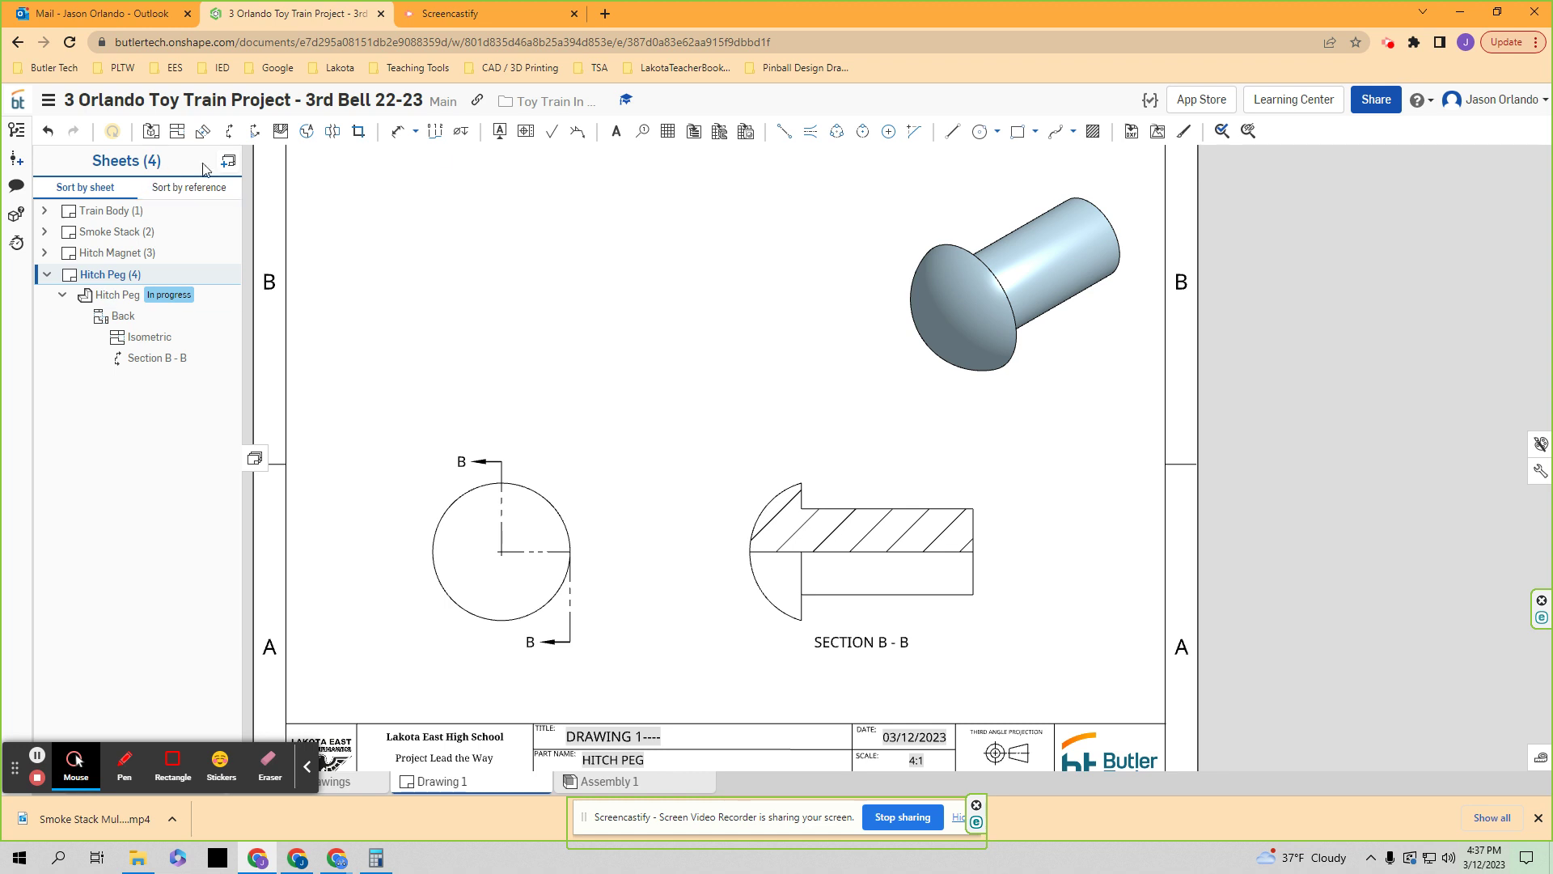
- Dimension the section's .500 shaft length, .650 overall length and .125 shaft height
{"action": "left_click", "coordinate": [397, 130]}
{"action": "scroll", "coordinate": [840, 433], "scroll_direction": "up", "scroll_amount": 1}
{"action": "scroll", "coordinate": [839, 433], "scroll_direction": "up", "scroll_amount": 1}
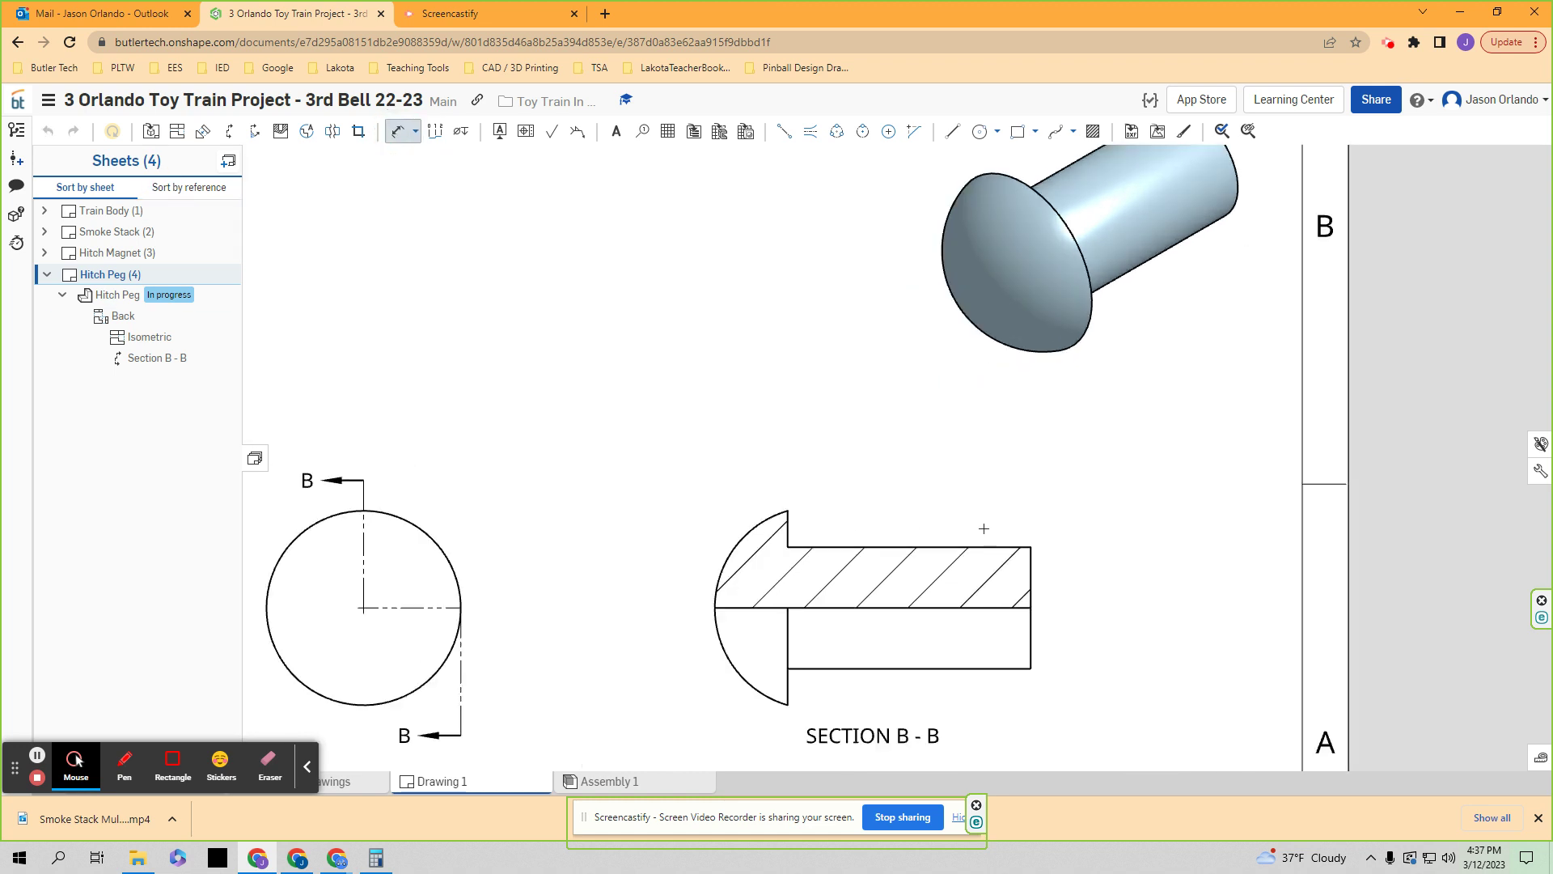
{"action": "left_click", "coordinate": [1031, 558]}
{"action": "left_click", "coordinate": [789, 522]}
{"action": "left_click", "coordinate": [890, 455]}
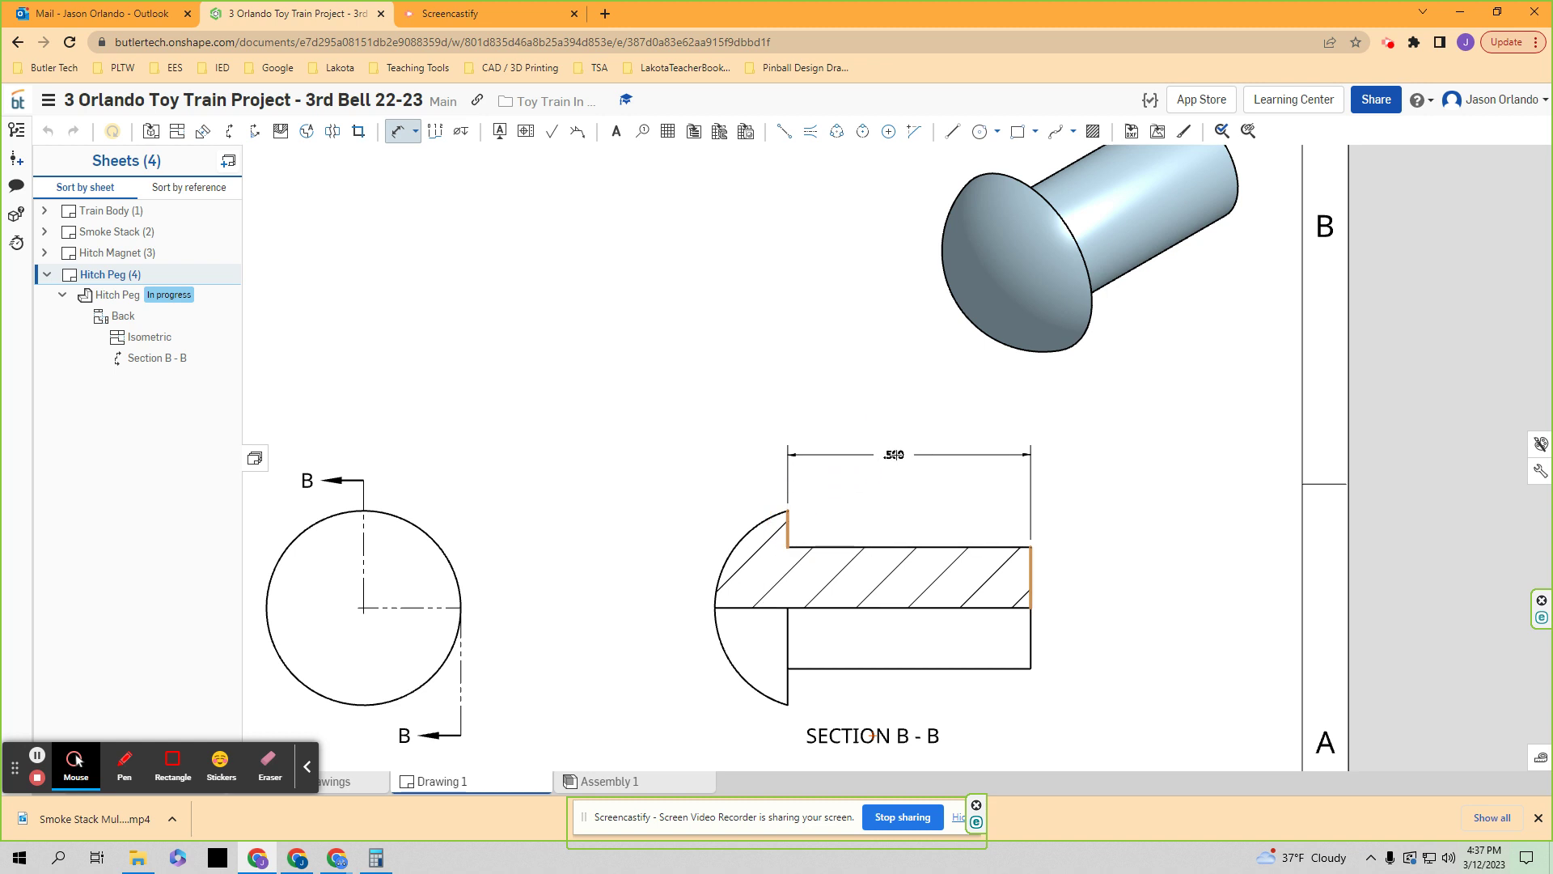
{"action": "left_click", "coordinate": [1034, 560]}
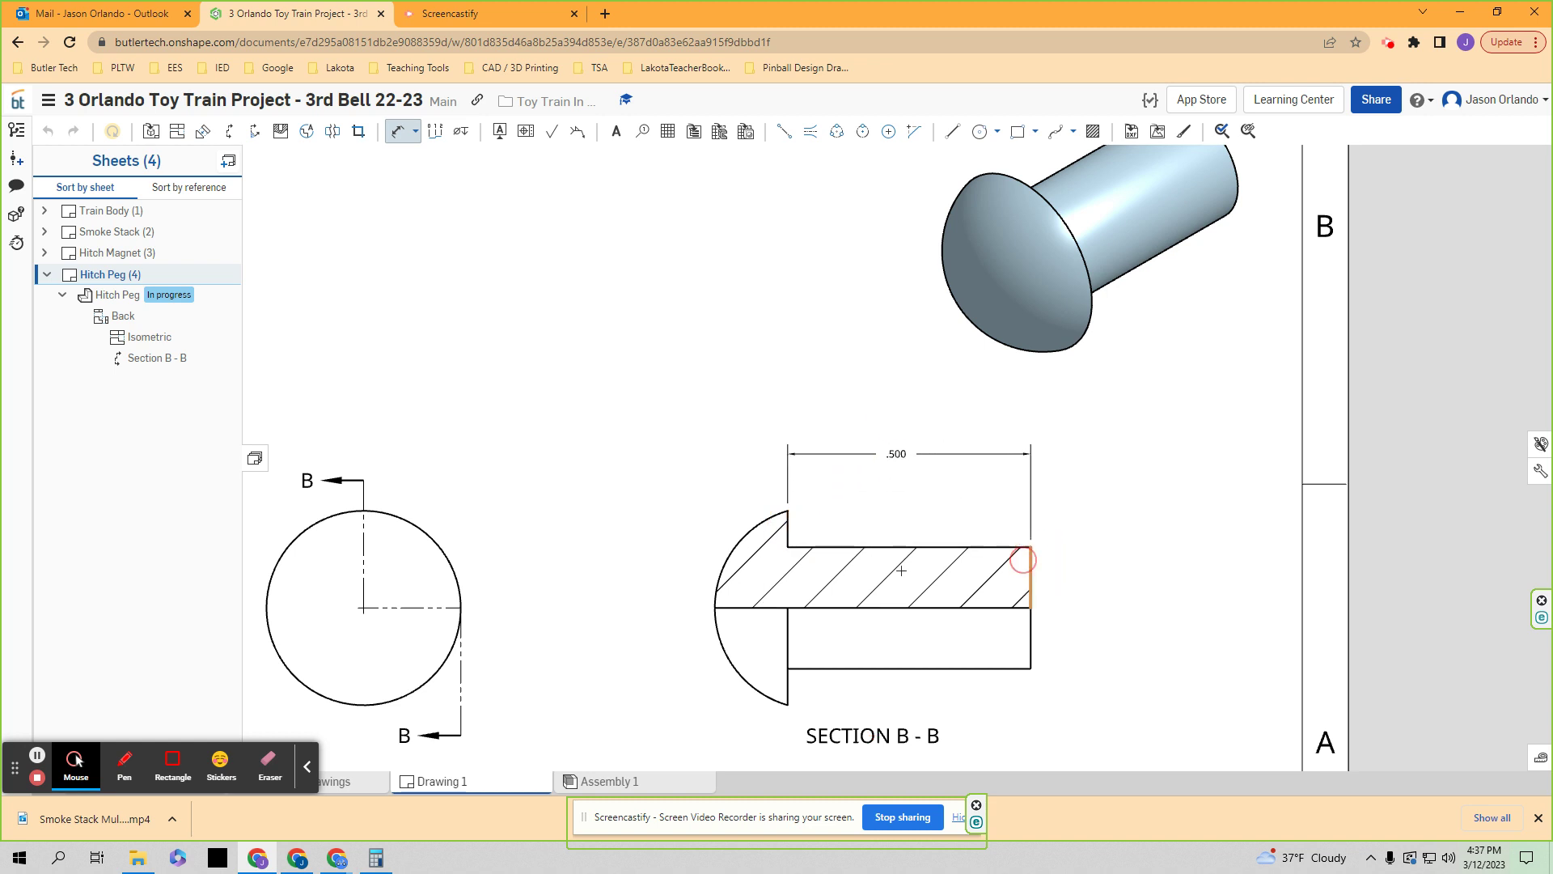
{"action": "left_click", "coordinate": [715, 607]}
{"action": "left_click", "coordinate": [859, 402]}
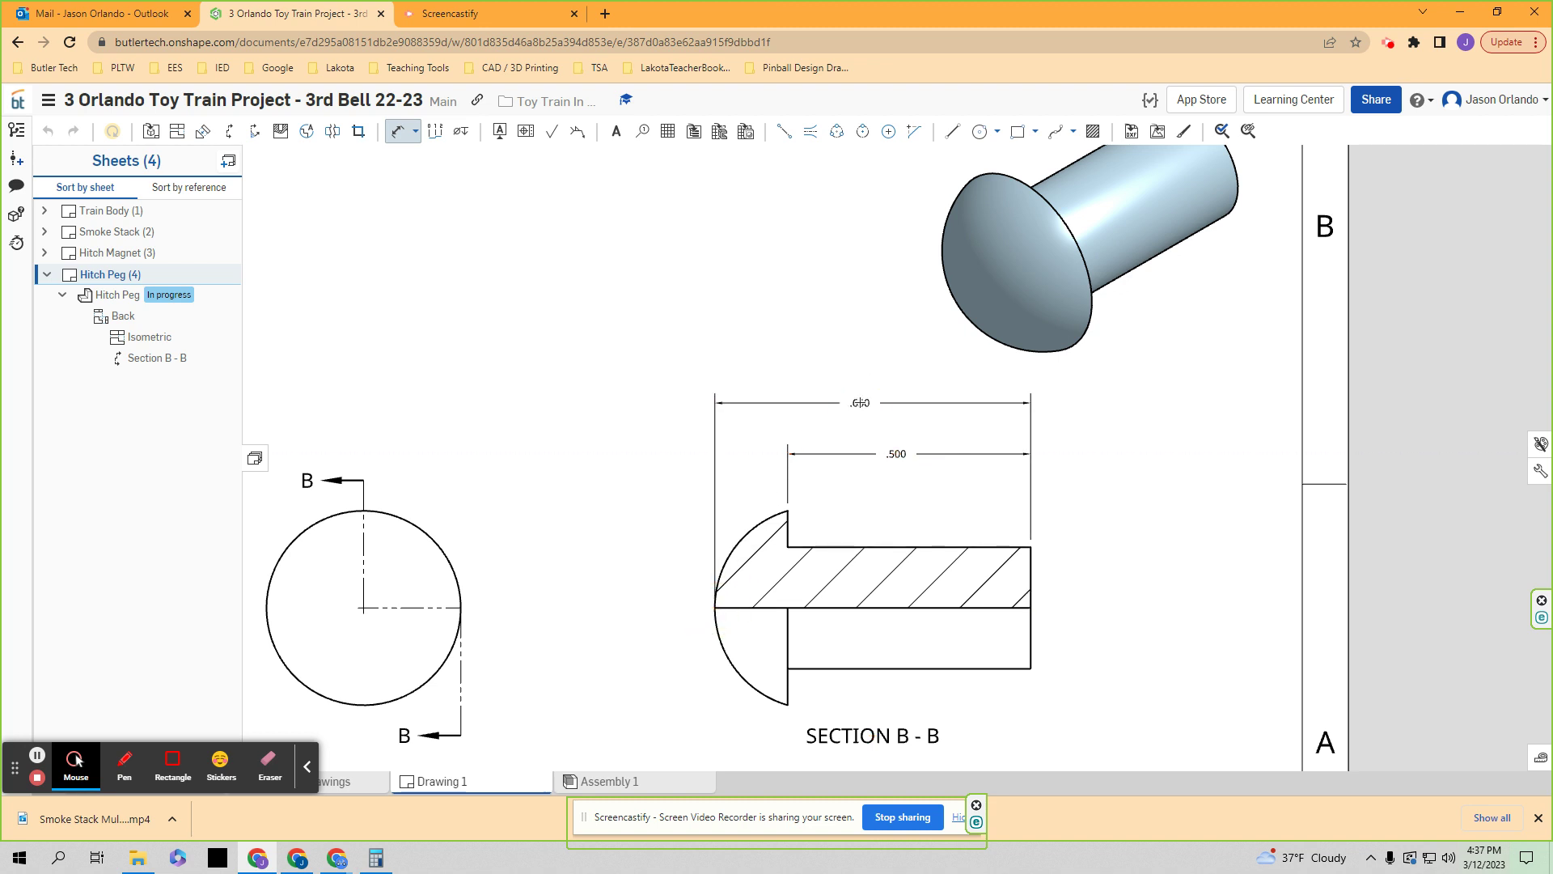
{"action": "left_click", "coordinate": [1033, 558]}
{"action": "left_click", "coordinate": [1106, 576]}
- Add an R.208 radius on the rounded head and prefix it with S to read SR.208
{"action": "middle_click_drag", "start_coordinate": [1186, 594], "coordinate": [1166, 573]}
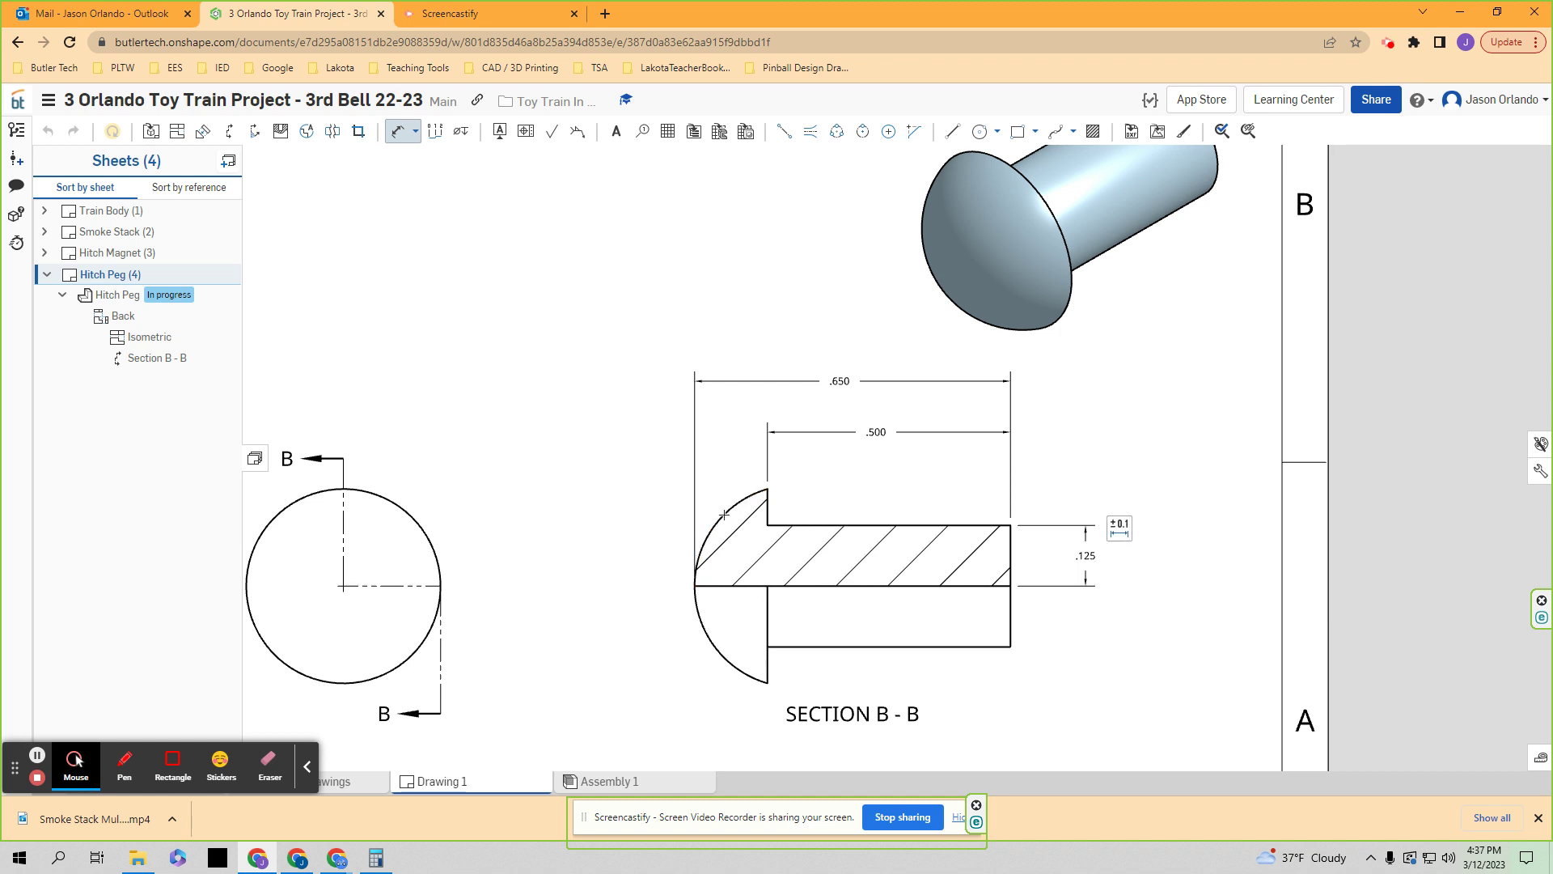
{"action": "left_click", "coordinate": [697, 623]}
{"action": "left_click", "coordinate": [630, 662]}
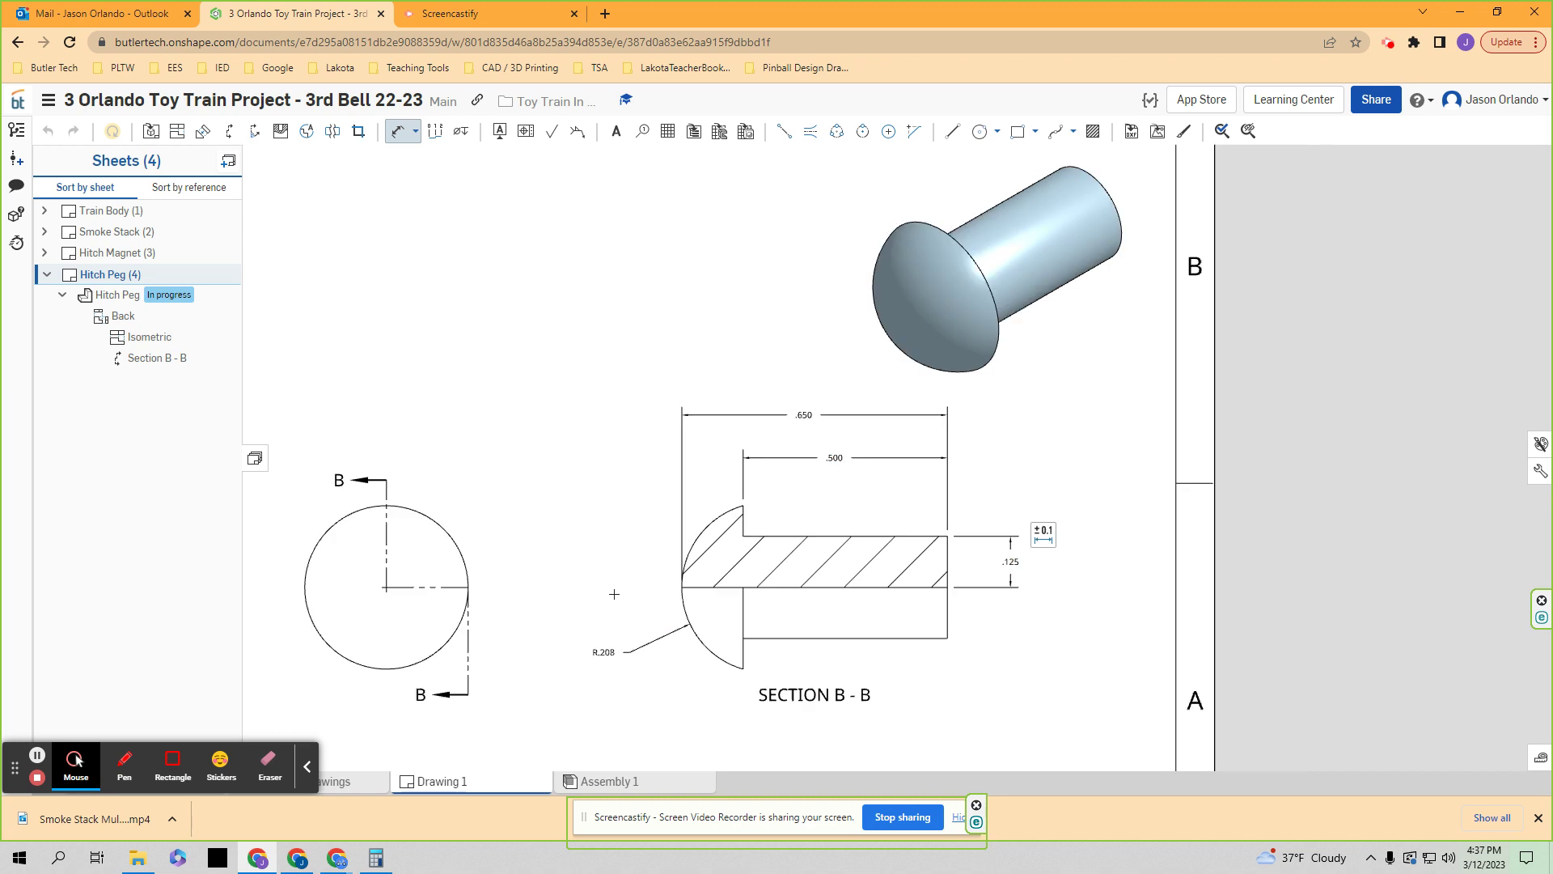
{"action": "scroll", "coordinate": [594, 529], "scroll_direction": "down", "scroll_amount": 3}
{"action": "key", "text": "Escape"}
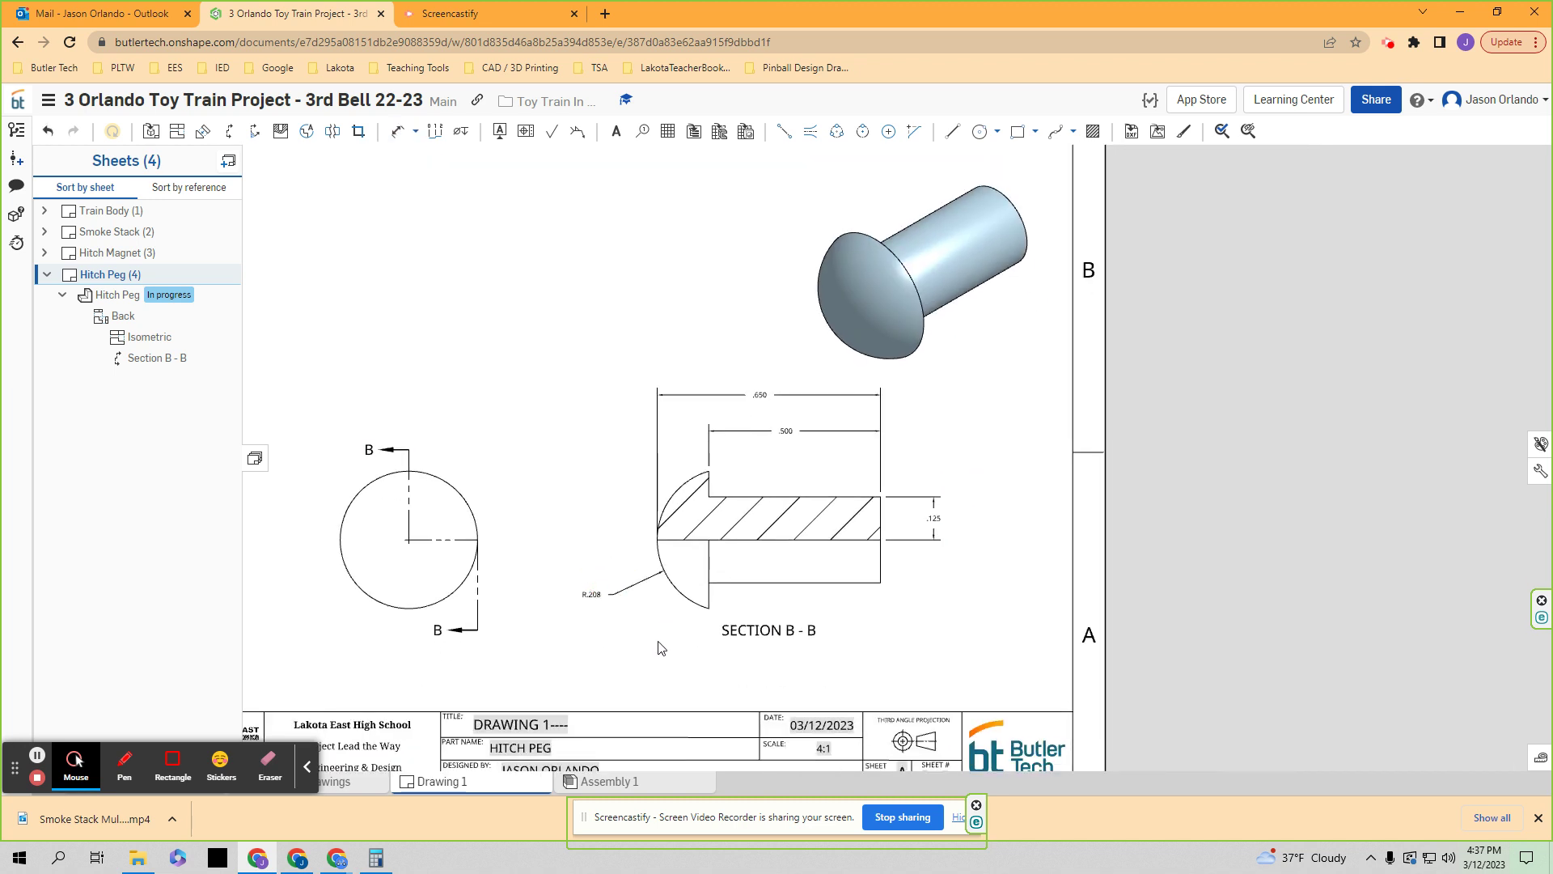
{"action": "scroll", "coordinate": [631, 575], "scroll_direction": "up", "scroll_amount": 2}
{"action": "left_click", "coordinate": [566, 575]}
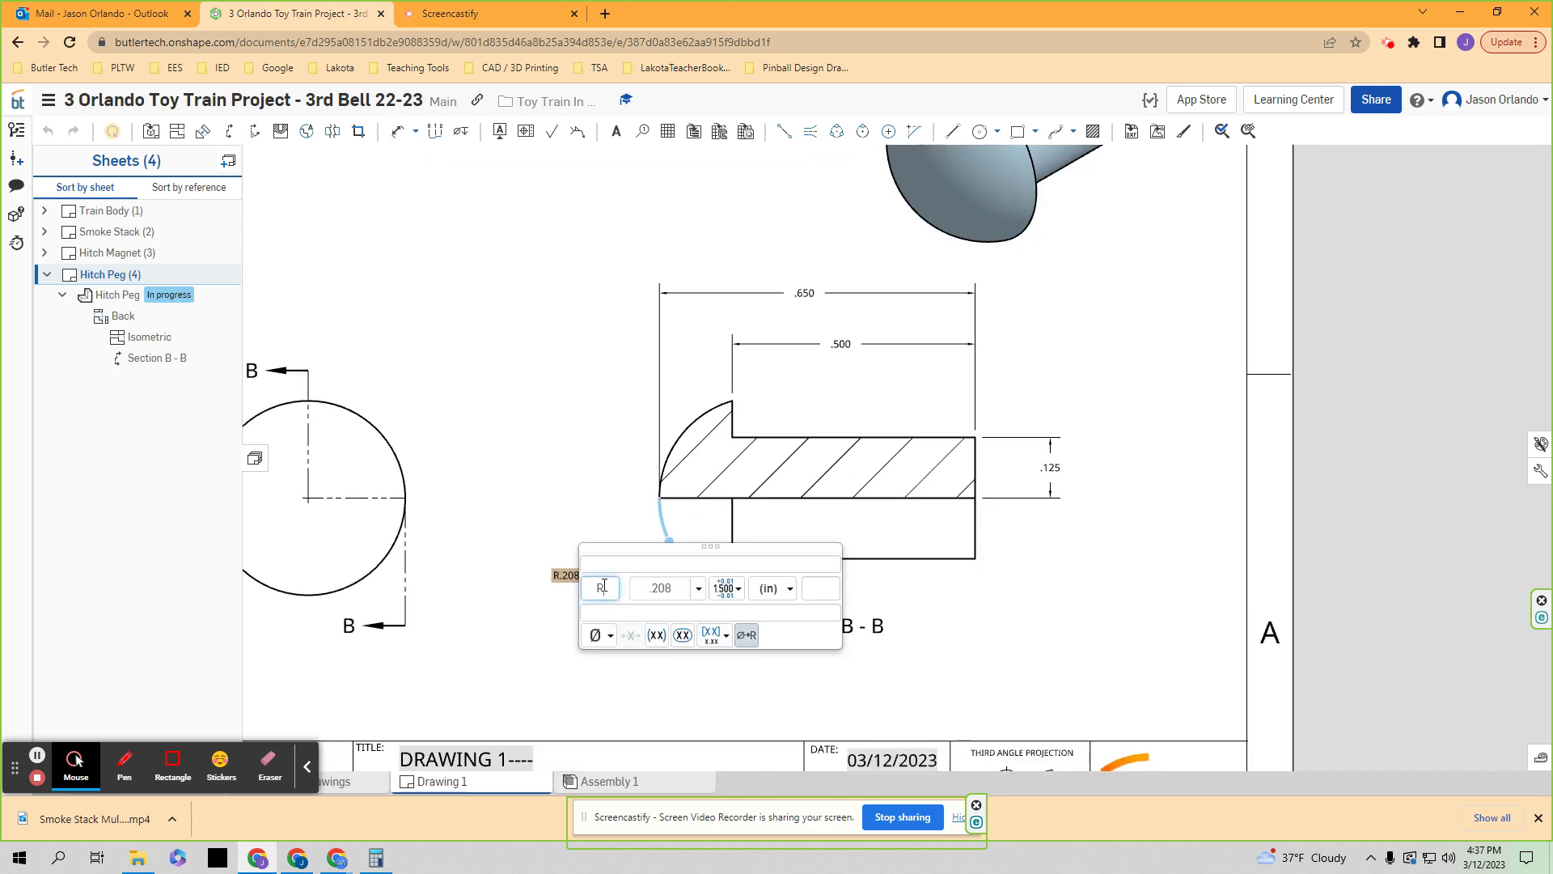
{"action": "type", "text": "S"}
{"action": "left_click", "coordinate": [592, 499]}
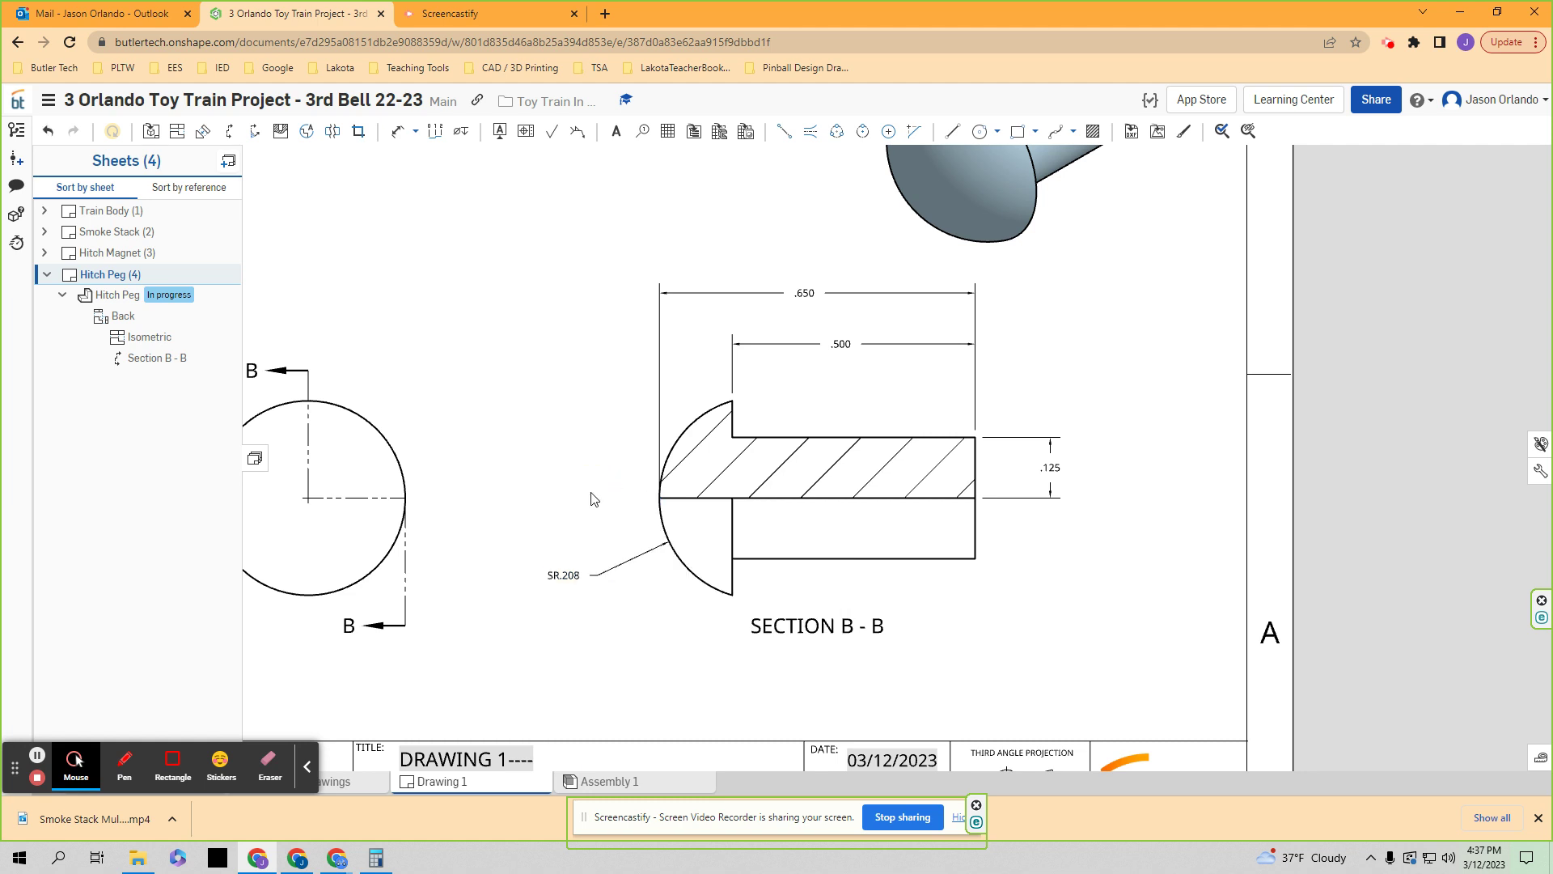
{"action": "scroll", "coordinate": [591, 499], "scroll_direction": "down", "scroll_amount": 3}
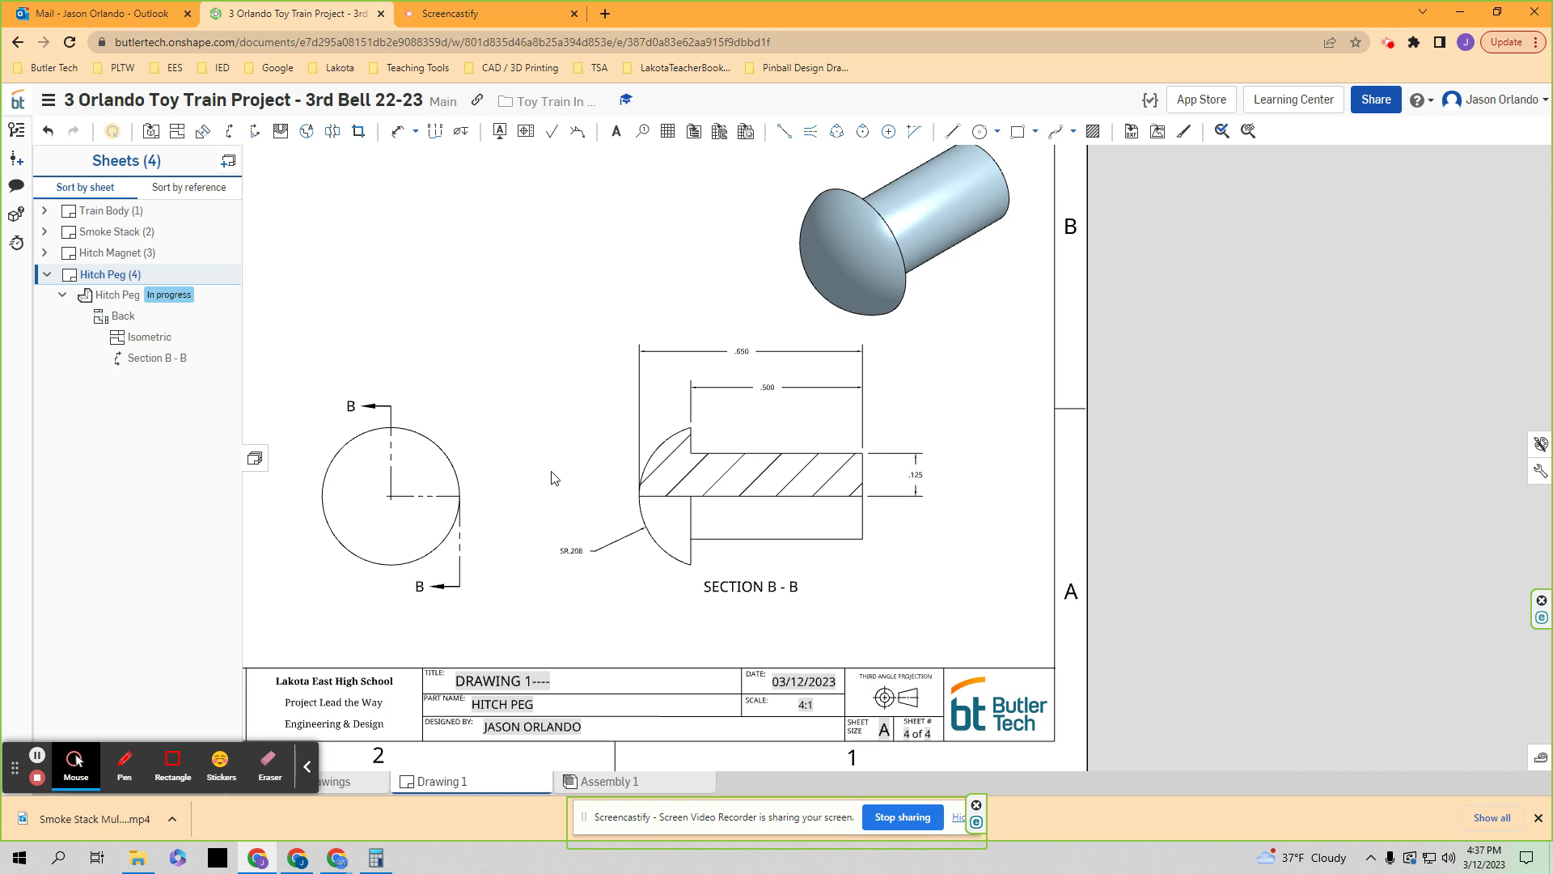
{"action": "scroll", "coordinate": [552, 478], "scroll_direction": "down", "scroll_amount": 1}
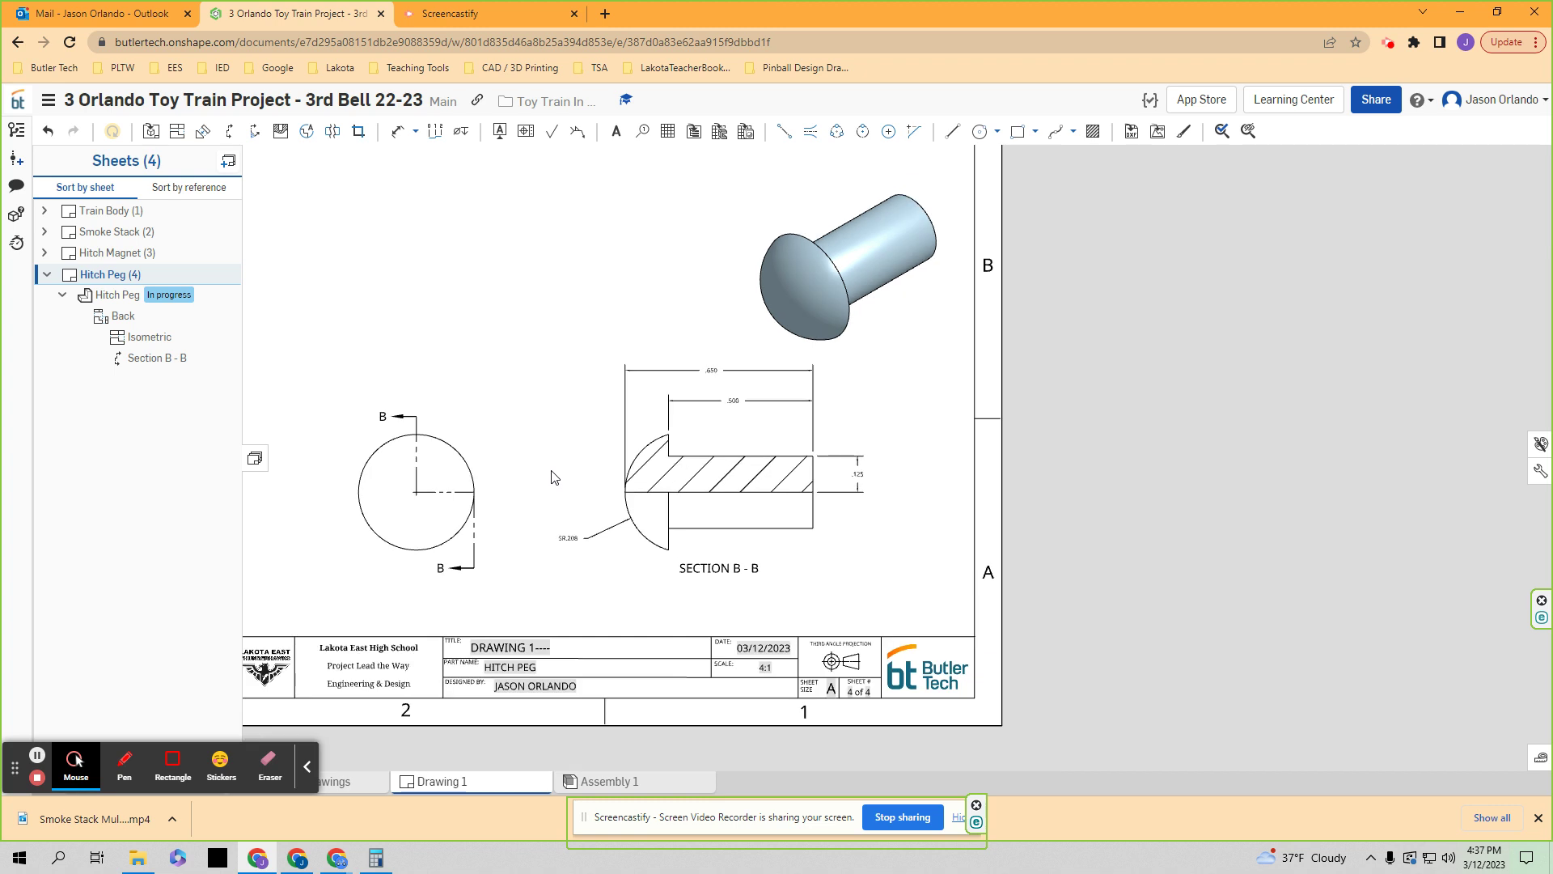
{"action": "scroll", "coordinate": [589, 478], "scroll_direction": "down", "scroll_amount": 1}
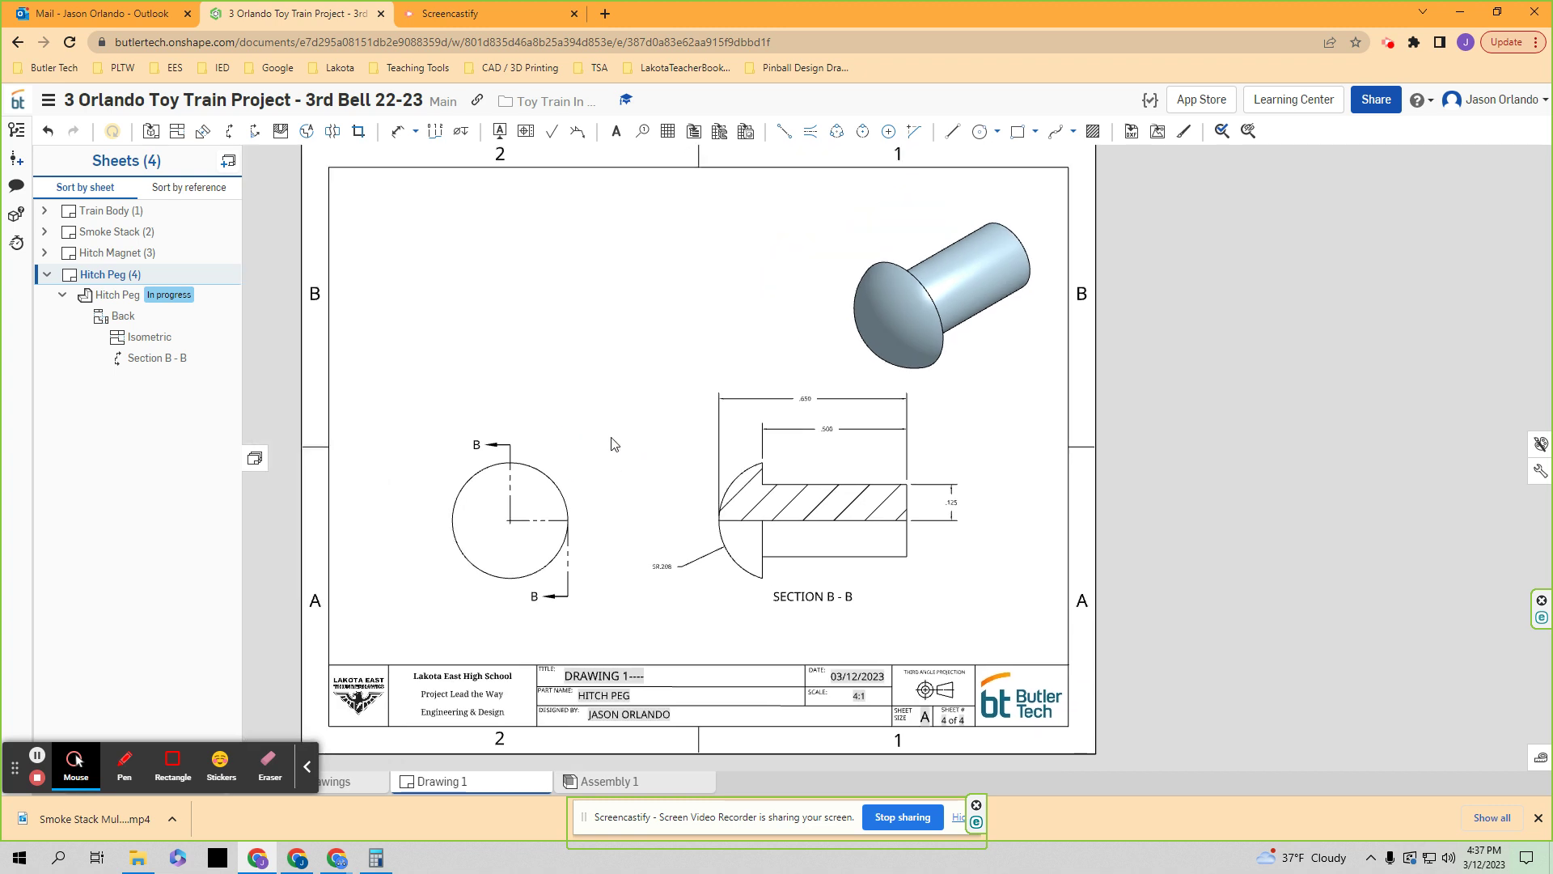